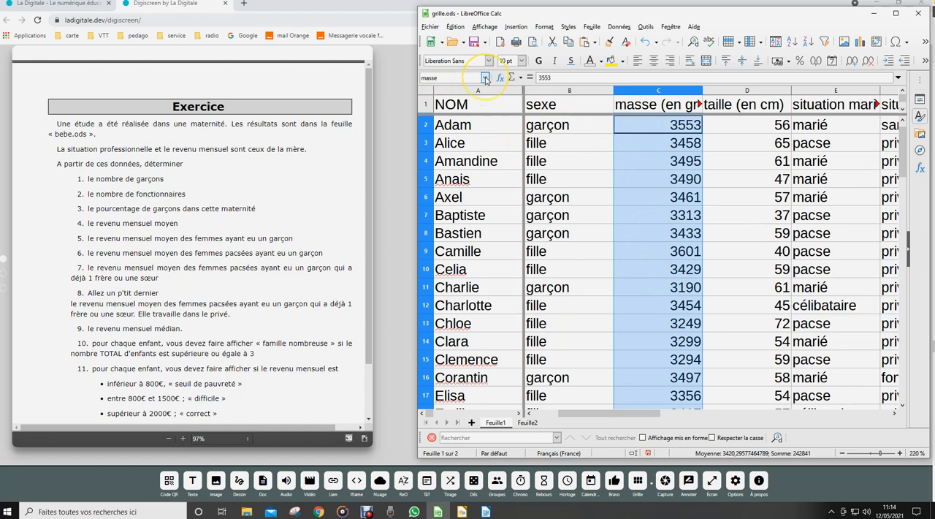
Select the named ranges nombre, professions, salaire, sexe, situation and taille one after another to review the columns they cover.
click(428, 102)
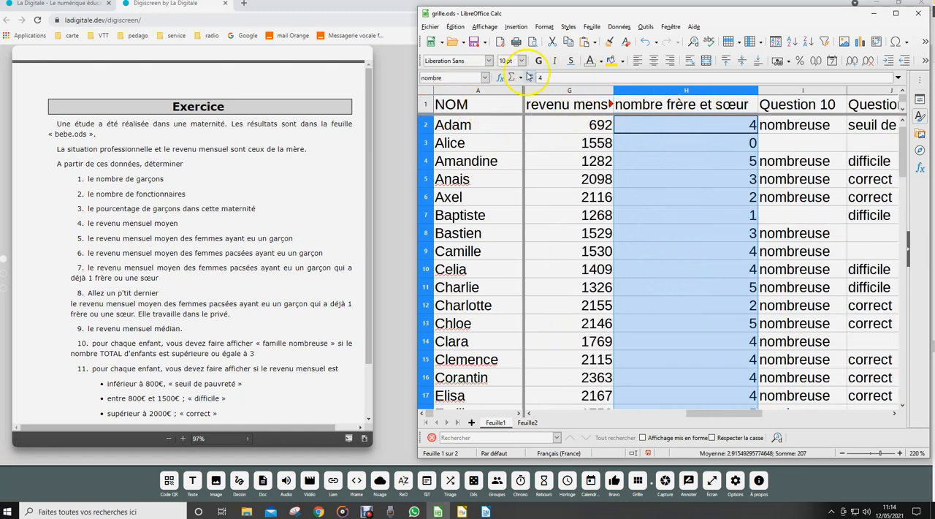
click(484, 77)
click(427, 102)
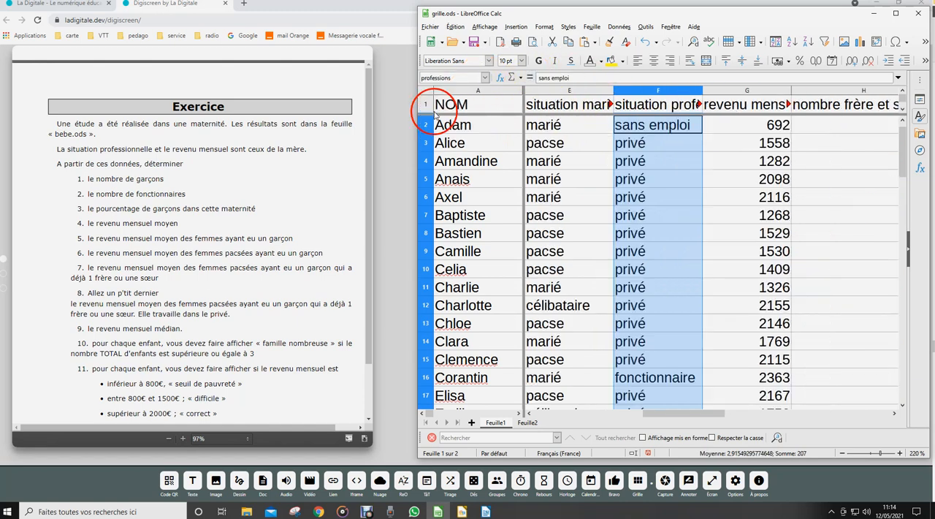
click(485, 77)
click(438, 111)
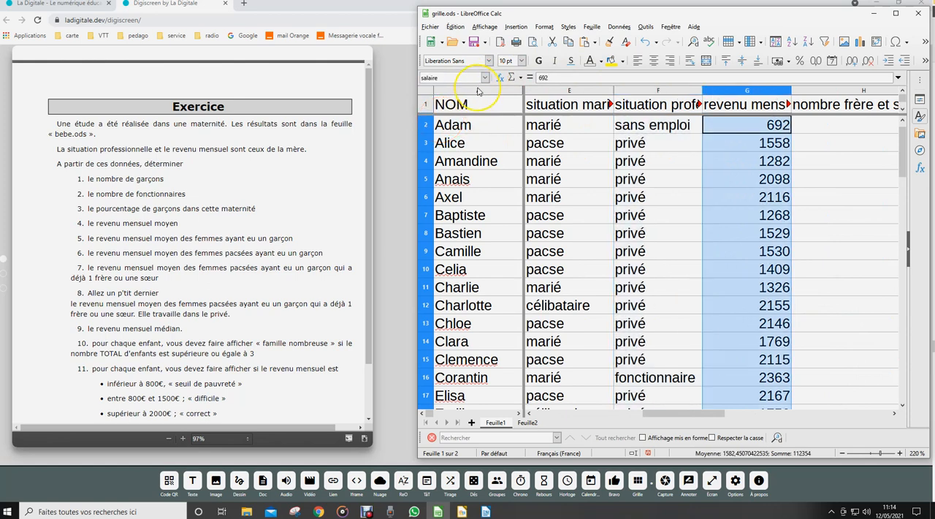
click(485, 77)
click(442, 120)
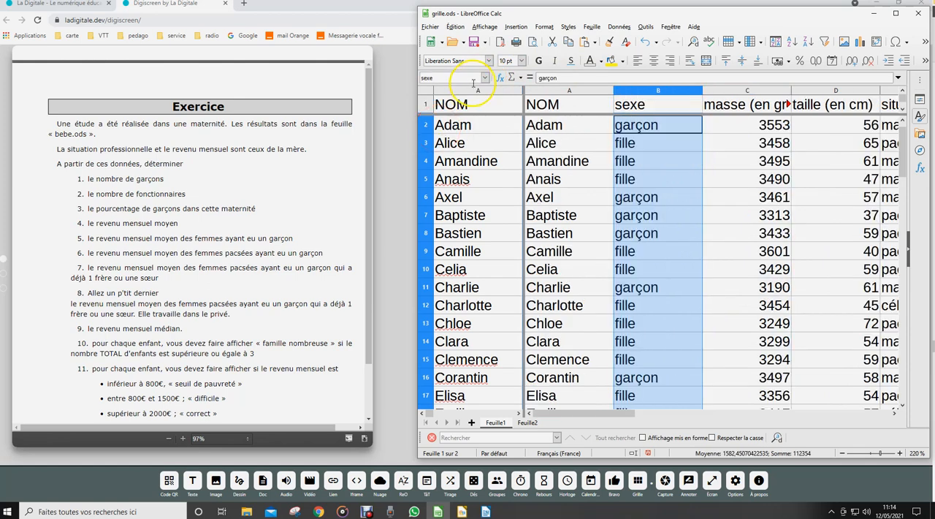
click(484, 78)
click(442, 130)
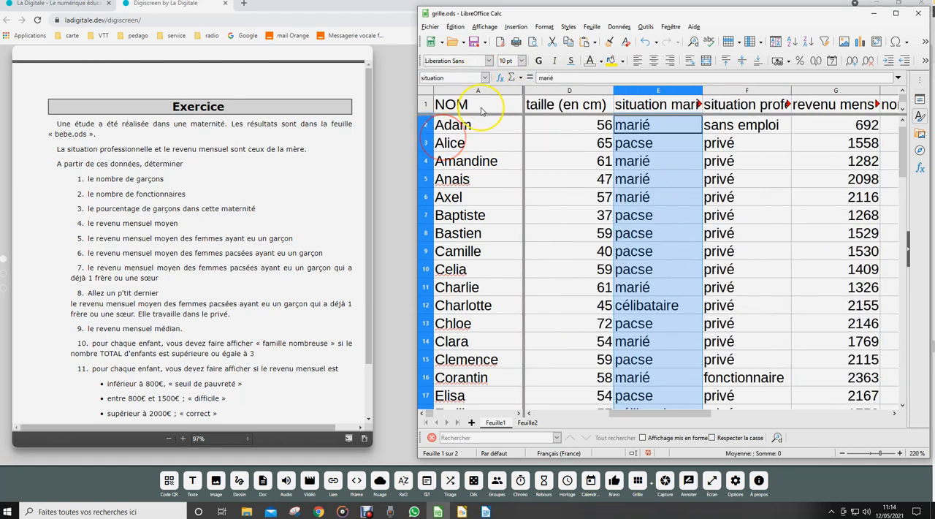
click(484, 77)
click(442, 140)
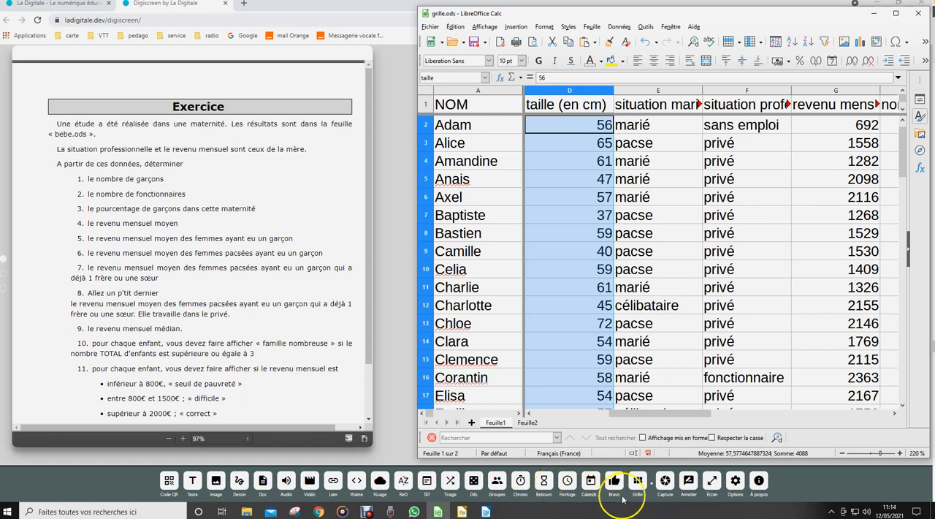
In the Digiscreen page, annotate the exercise by highlighting "nombre" in questions 1 and 2, and close the annotation mode.
click(688, 480)
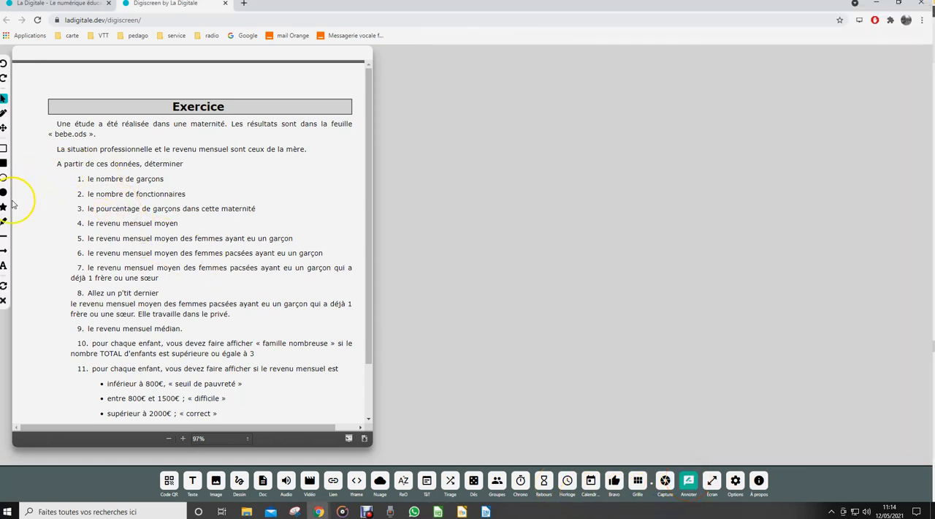
click(3, 221)
mouse_move(97, 182)
mouse_down()
mouse_move(122, 185)
mouse_move(92, 181)
mouse_move(109, 194)
mouse_up()
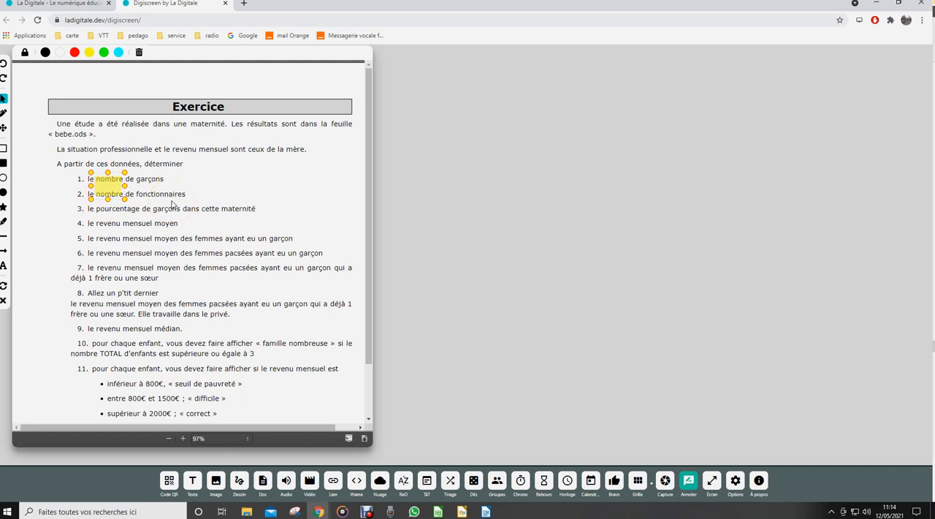
click(202, 174)
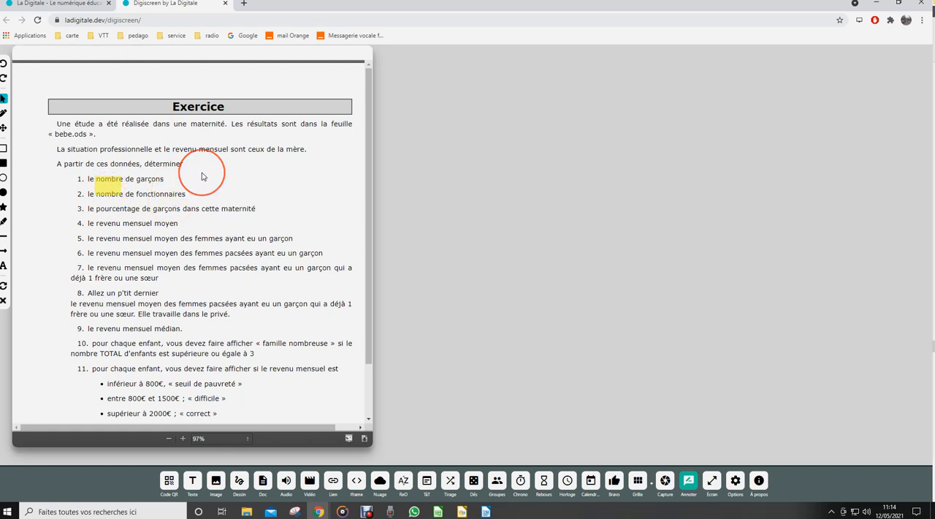
click(689, 482)
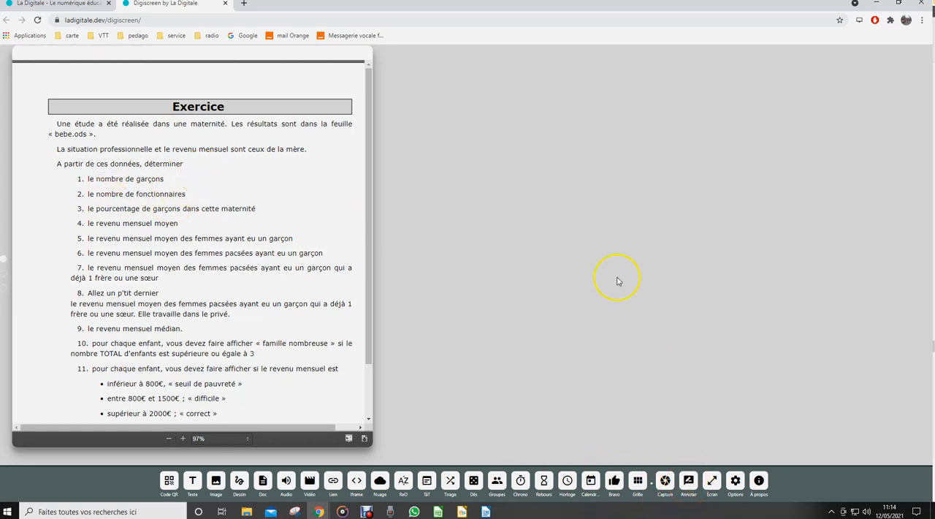
Switch to LibreOffice Calc and examine the function arguments of the question 1 answer in cell B3 of Feuille2.
click(438, 511)
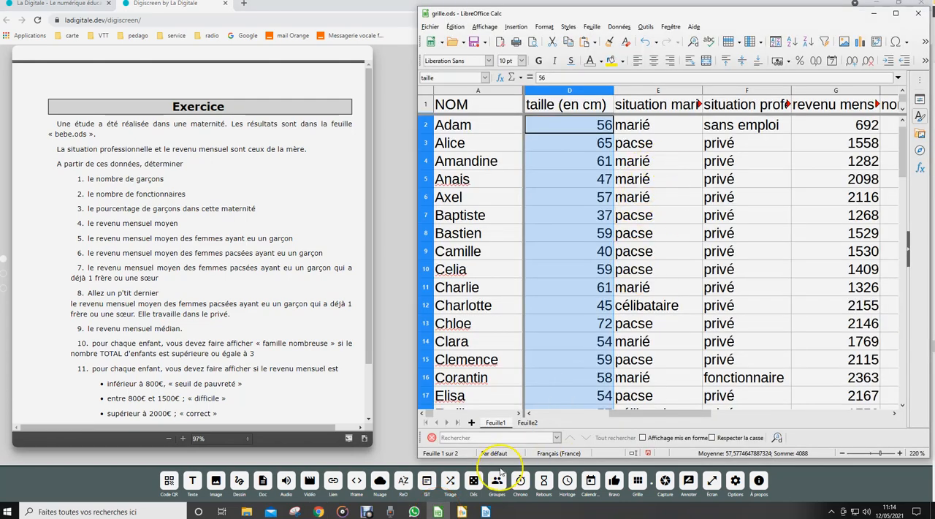
click(527, 424)
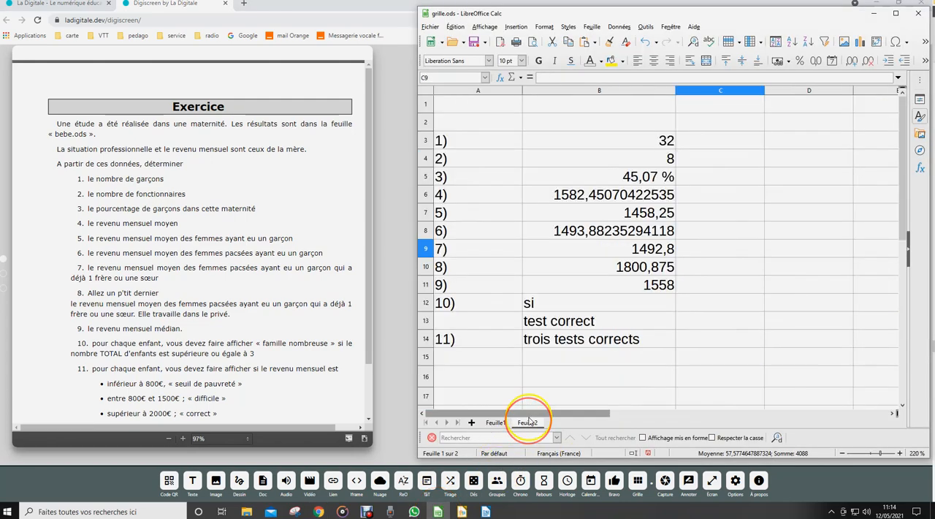
click(606, 141)
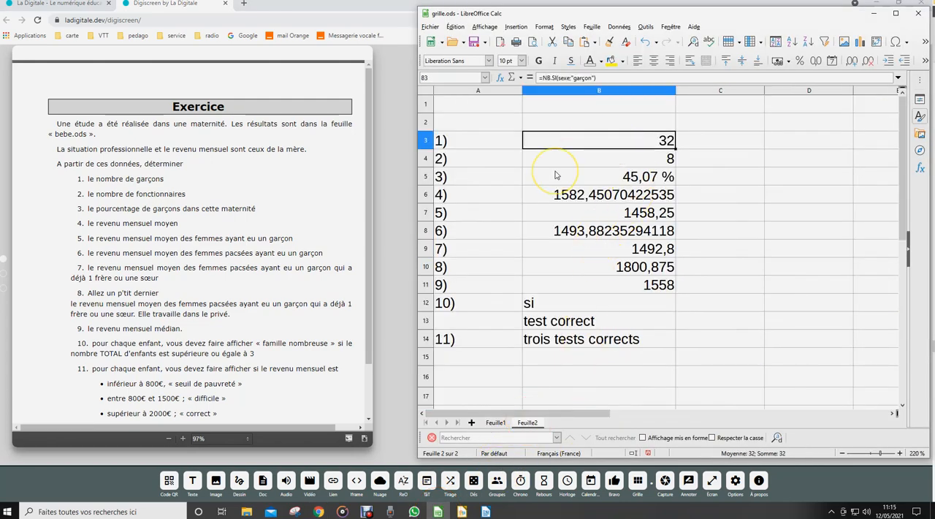
click(501, 78)
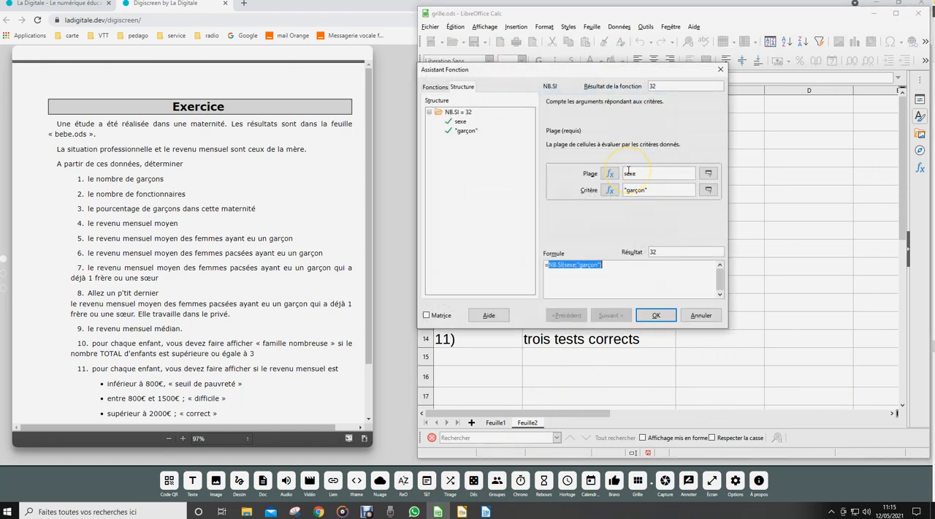
click(719, 69)
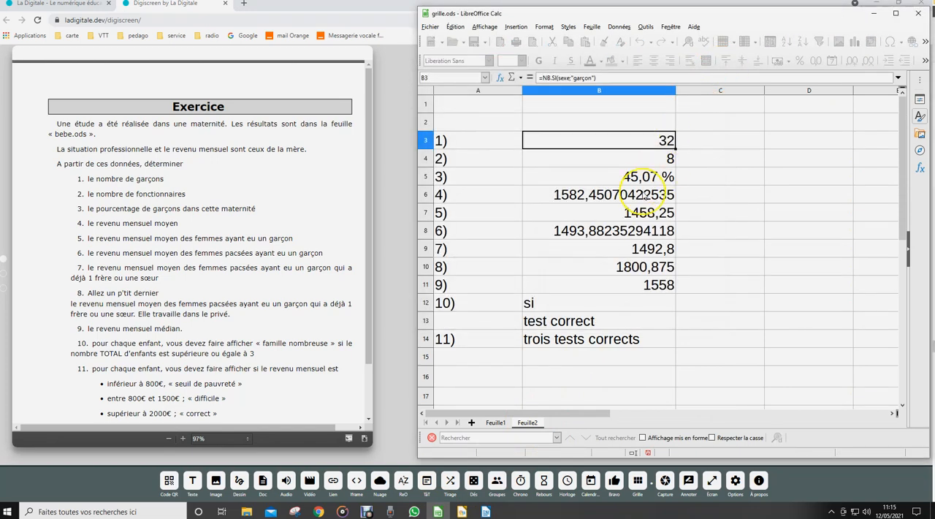
Examine the function arguments of the question 2 answer in B4 and the percentage formula for question 3 in B5.
click(628, 158)
click(498, 79)
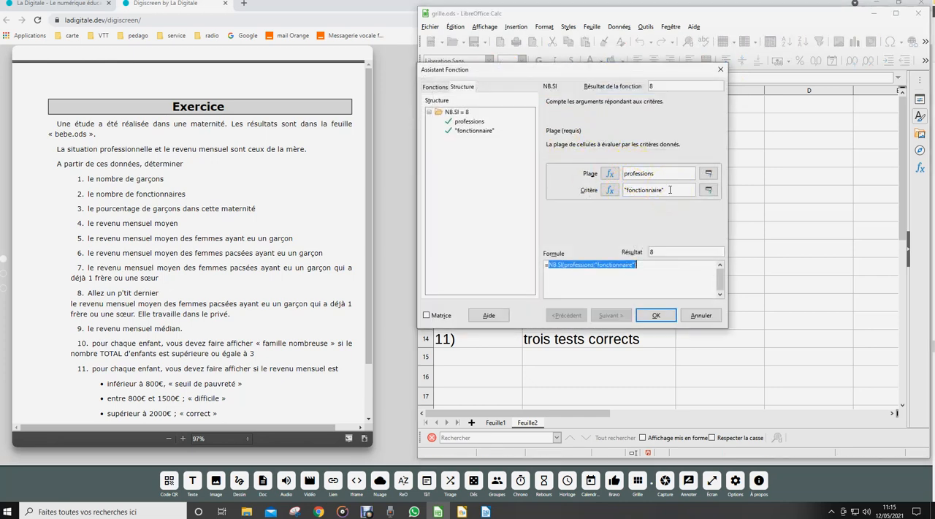
click(658, 314)
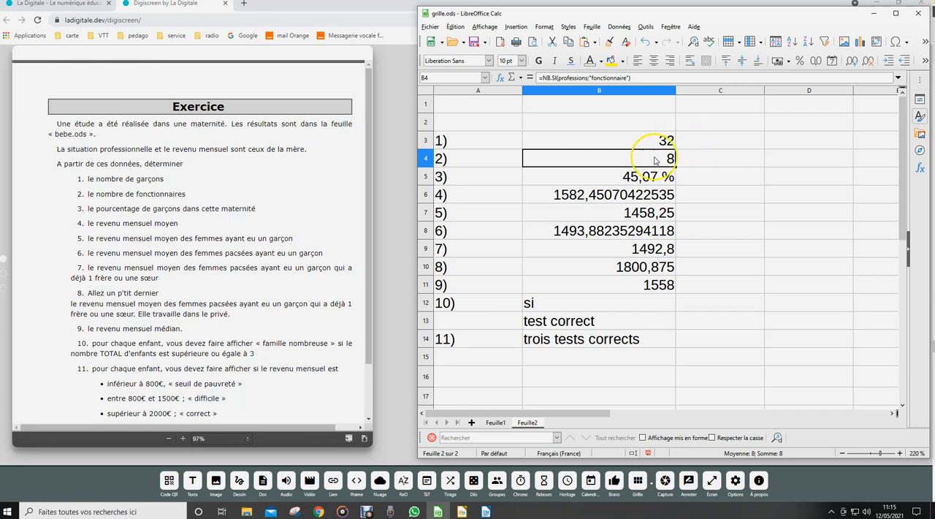
click(603, 180)
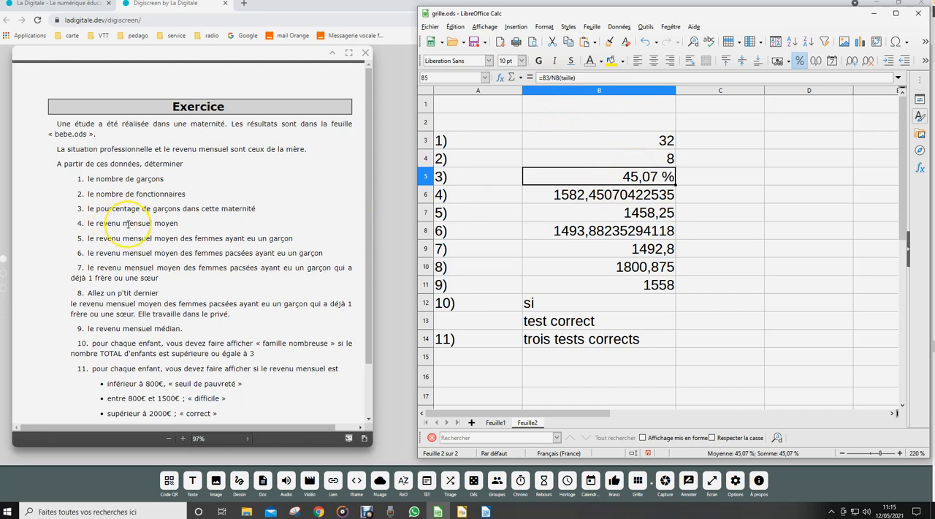
Switch to the Digiscreen page and highlight the word "moyen" in yellow in questions 4 and 5 of the exercise.
click(689, 482)
click(4, 223)
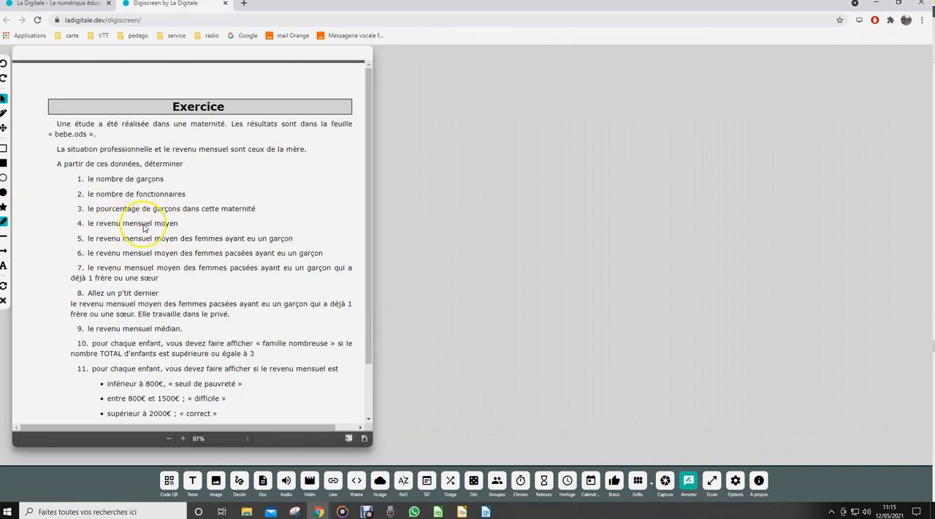
drag(154, 225, 182, 223)
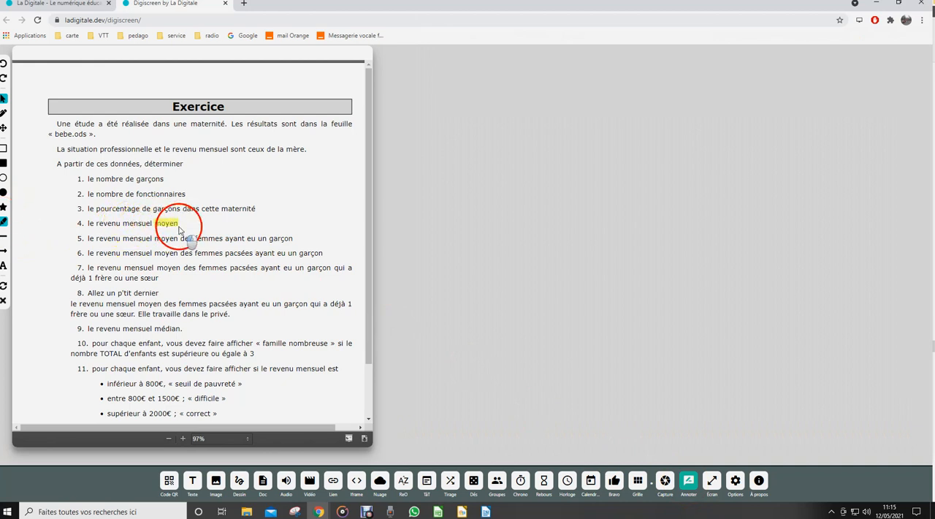
click(158, 244)
drag(157, 243, 183, 269)
click(3, 222)
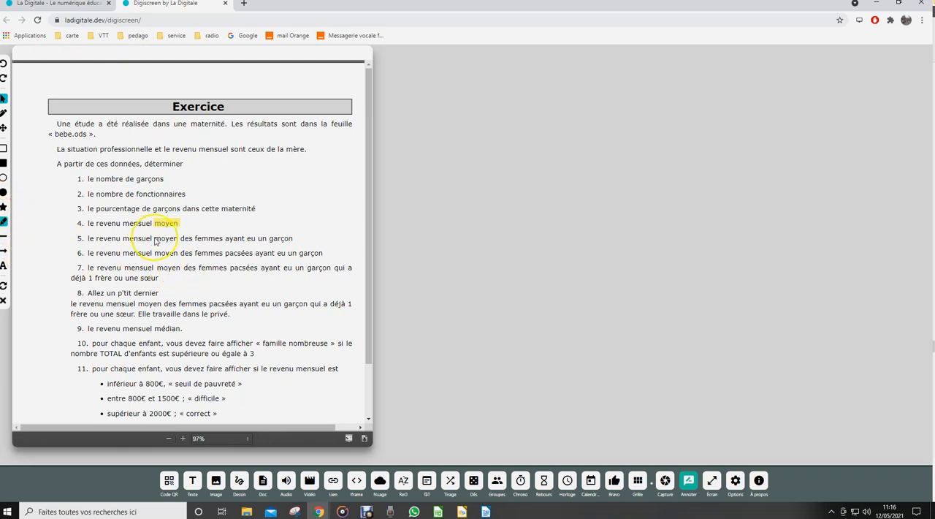
drag(155, 235, 182, 236)
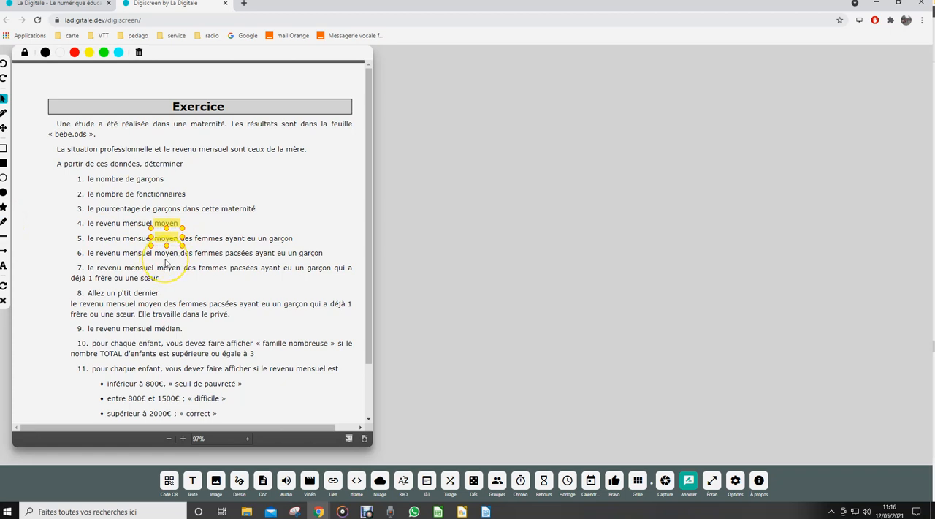
click(165, 259)
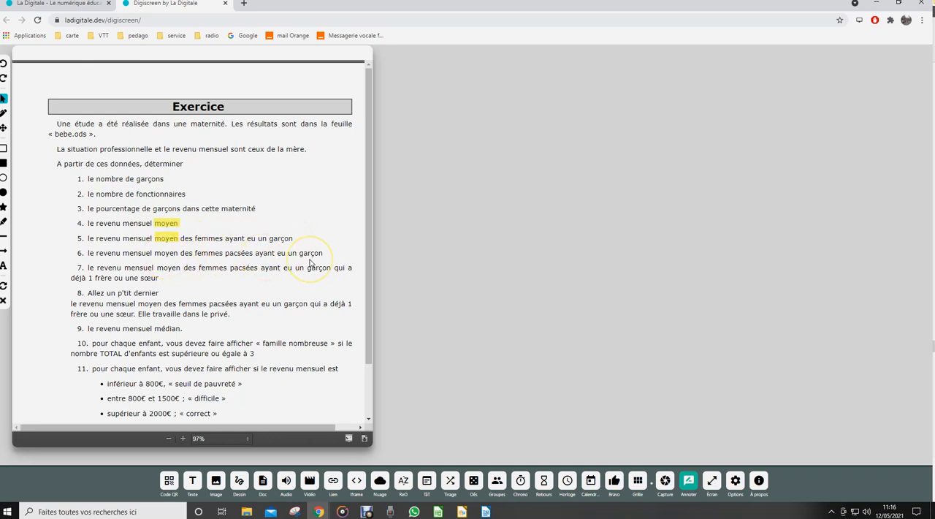
Switch back to LibreOffice Calc and examine the average formula in B6 and the function arguments of the conditional average in B7.
click(438, 511)
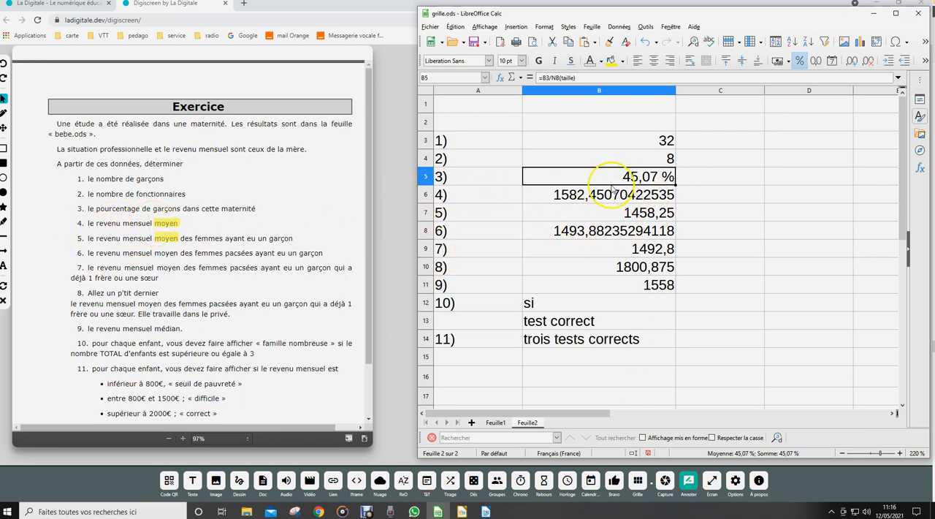
click(579, 194)
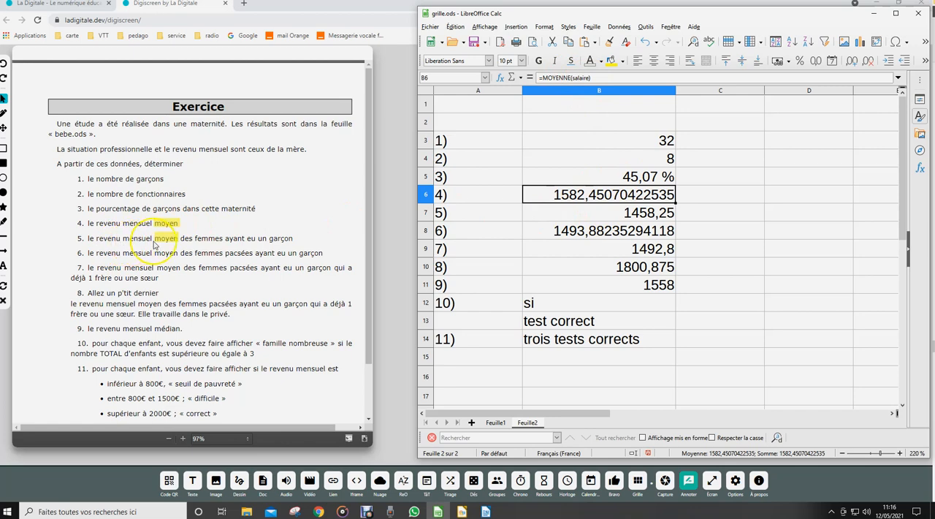
click(617, 212)
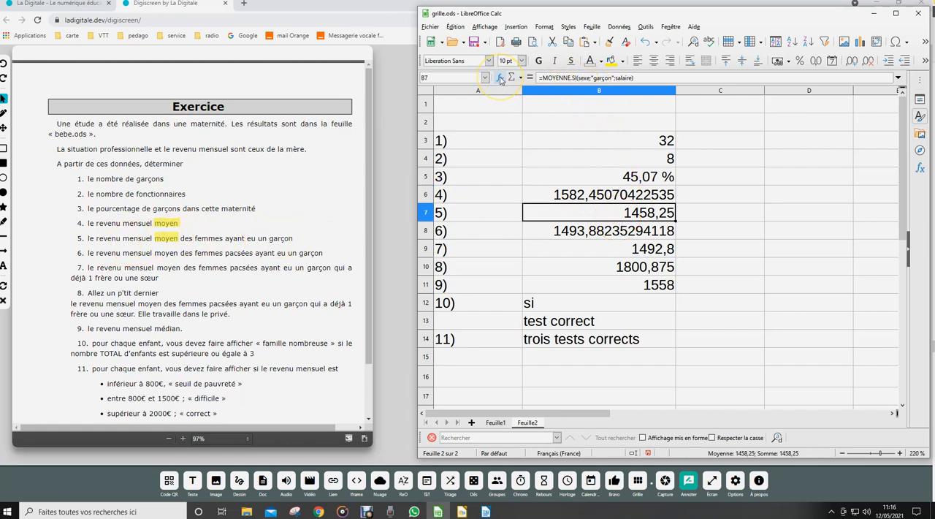
click(500, 77)
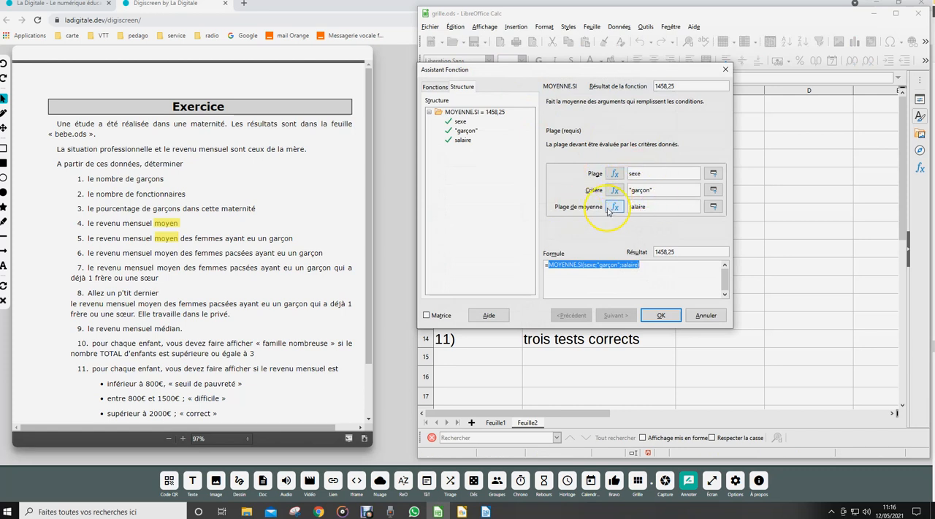
click(660, 315)
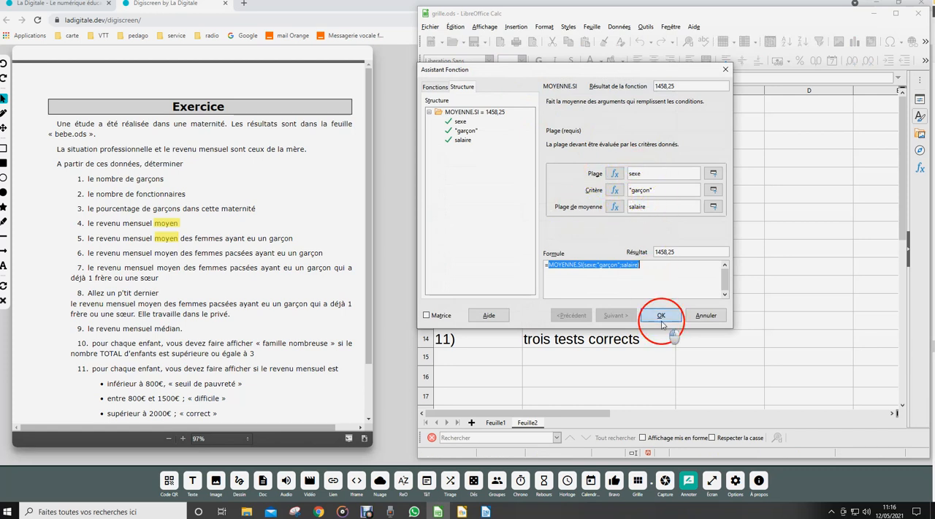
Examine all ranges and criteria of the multi-condition average answering question 6 in B8 using the Function Wizard.
click(603, 237)
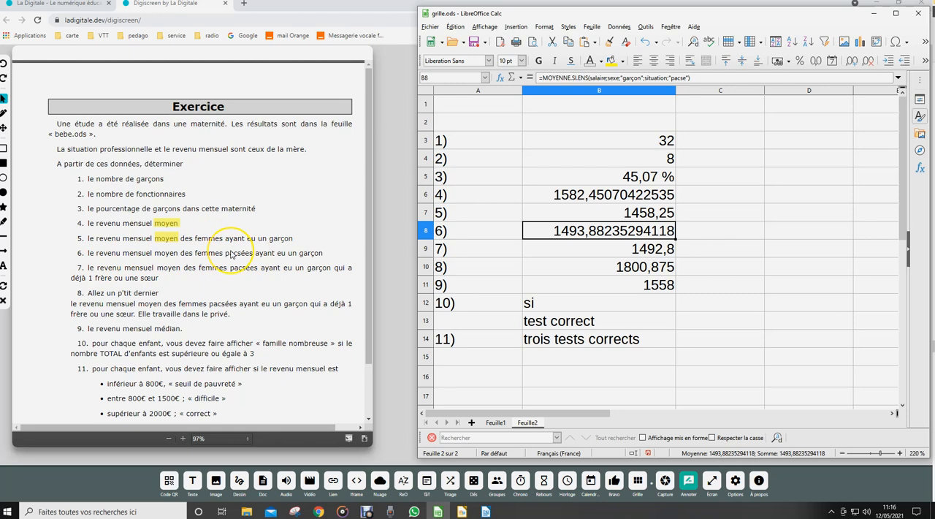
click(499, 79)
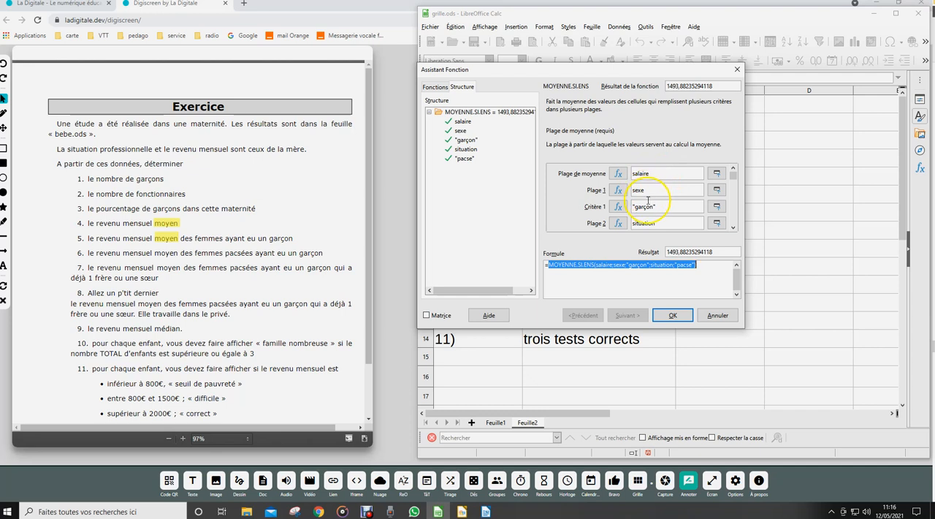
click(734, 230)
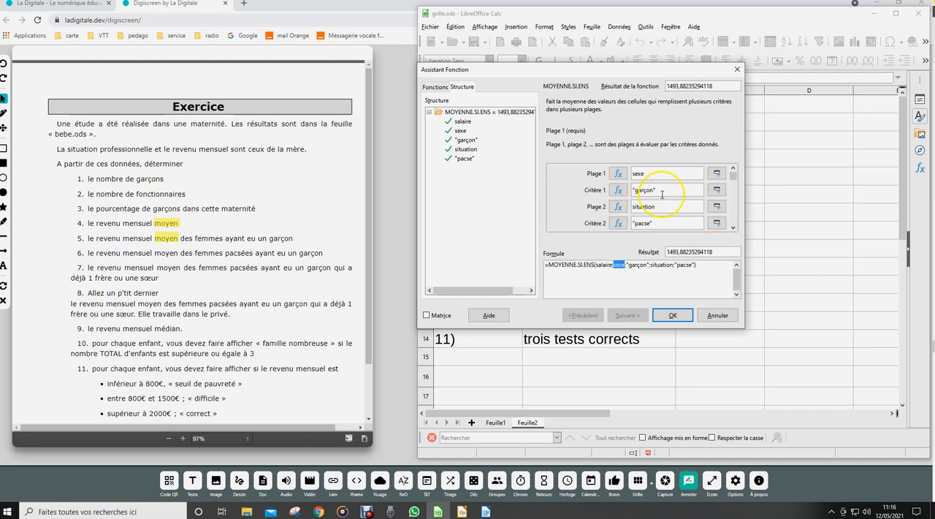
click(672, 316)
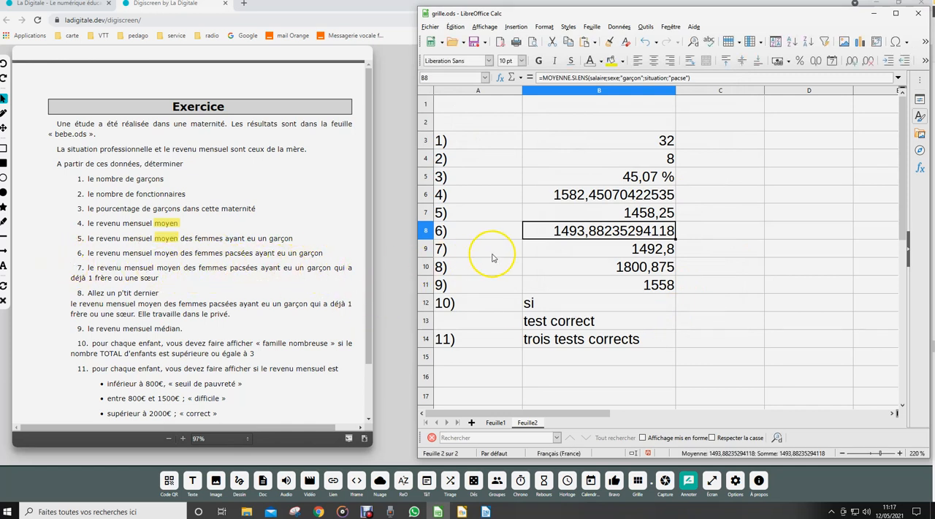
Examine the ranges and criteria of the multi-condition average answering question 7 in B9 using the Function Wizard.
click(597, 249)
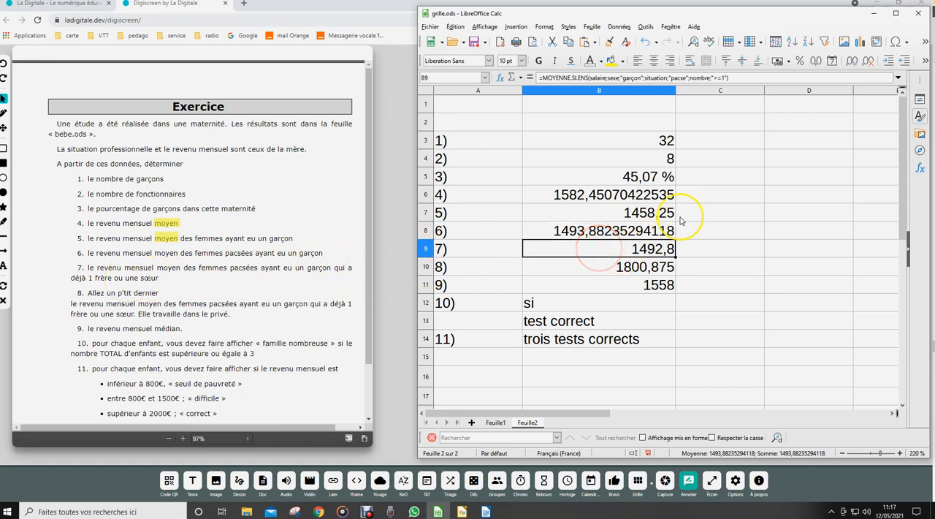
click(501, 78)
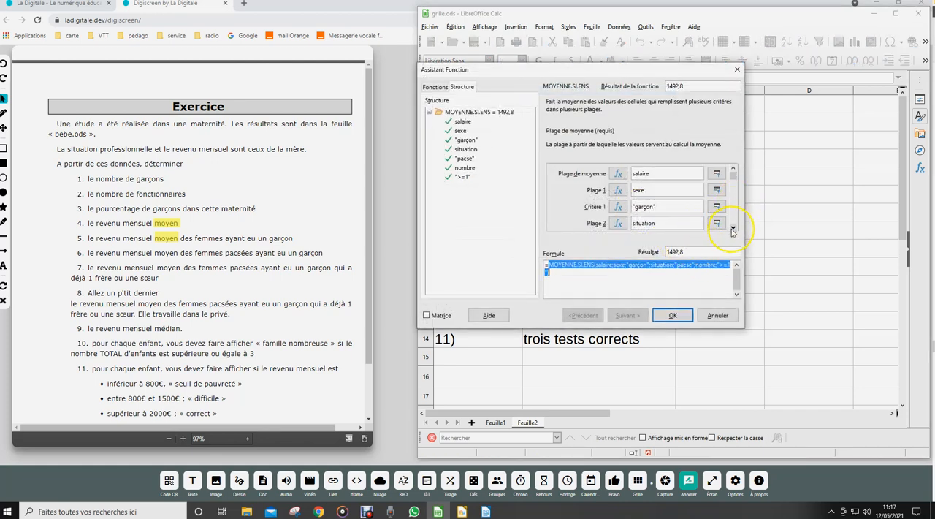
click(733, 229)
click(733, 229)
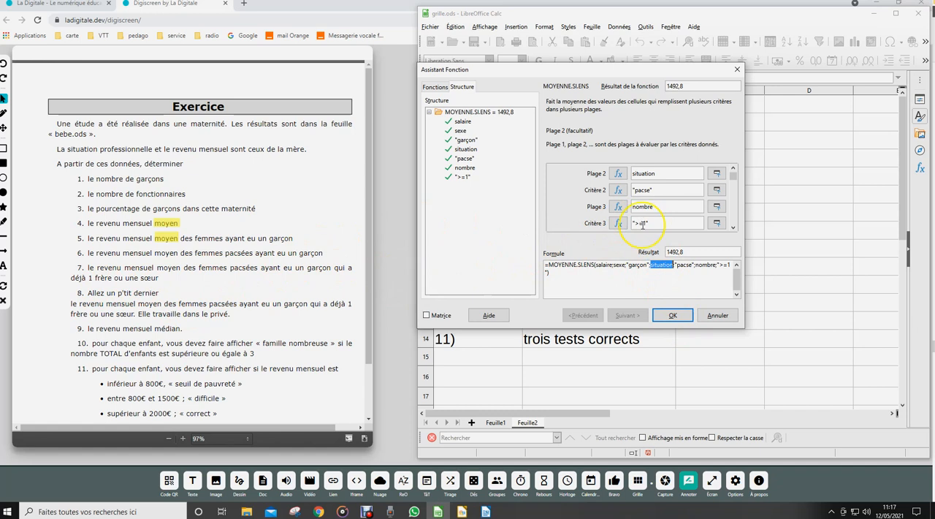
click(672, 312)
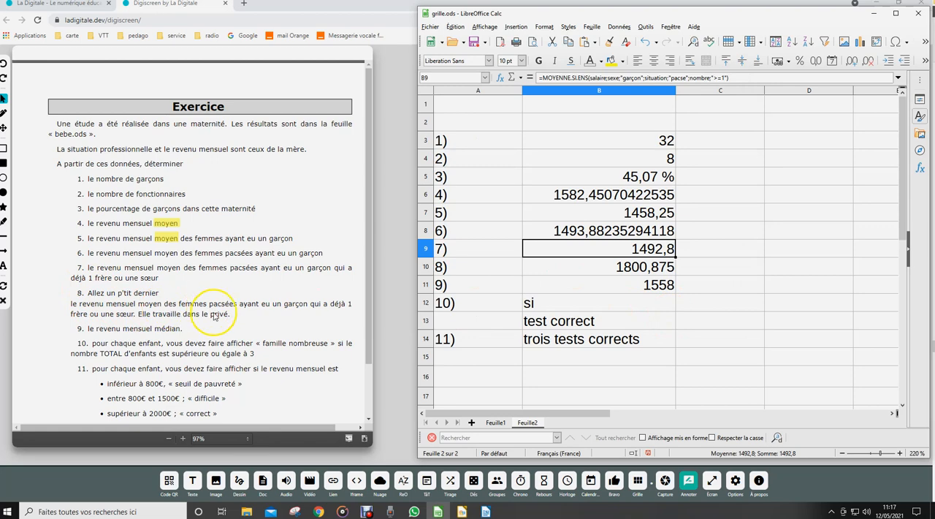
Examine the arguments of the question 8 average in B10, down to the professions range and its "privé" criterion.
click(578, 271)
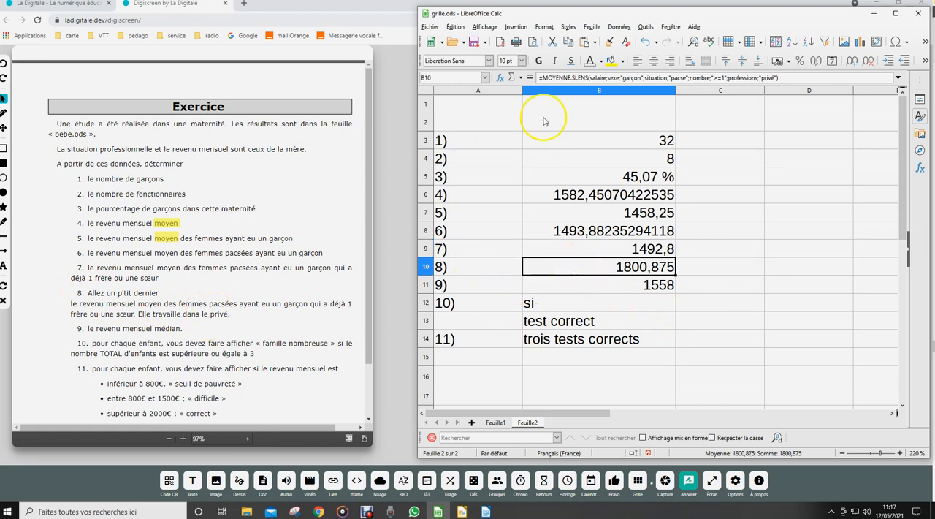
click(500, 78)
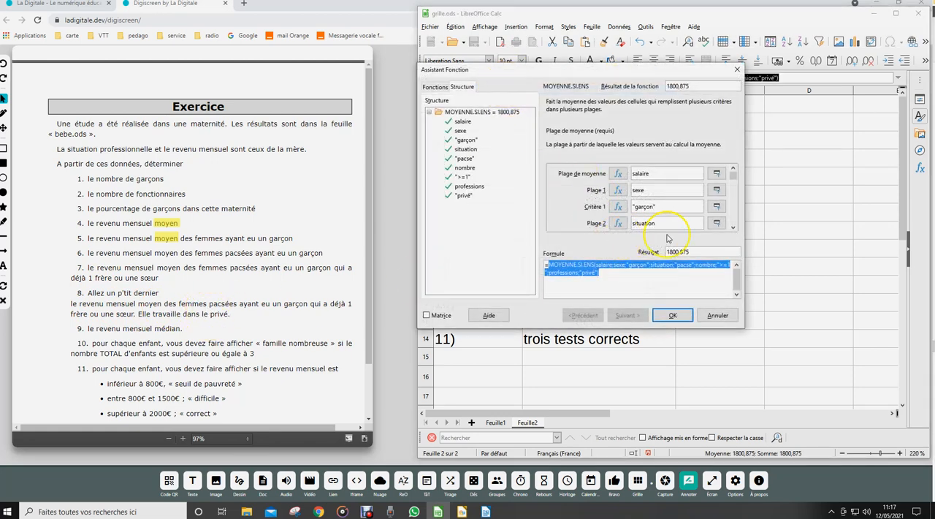
mouse_move(730, 173)
mouse_down()
mouse_move(730, 217)
mouse_move(731, 173)
mouse_up()
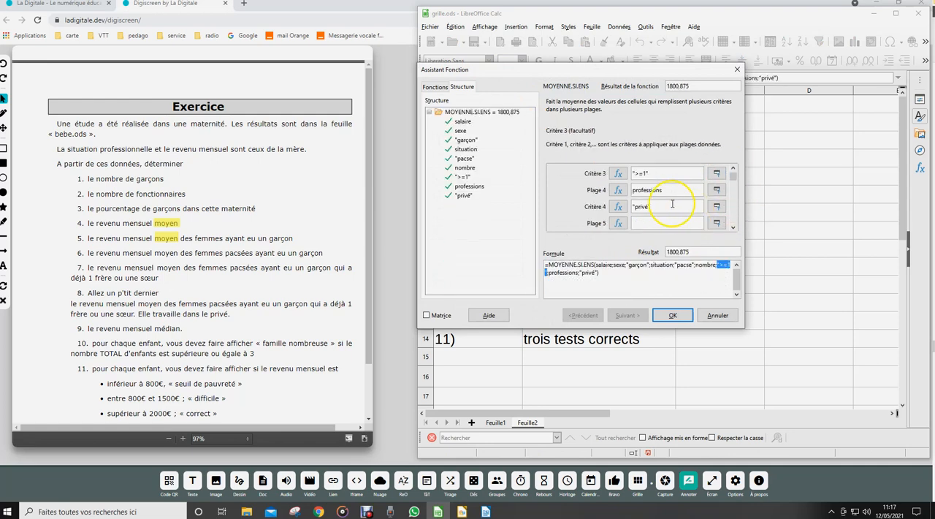
click(671, 316)
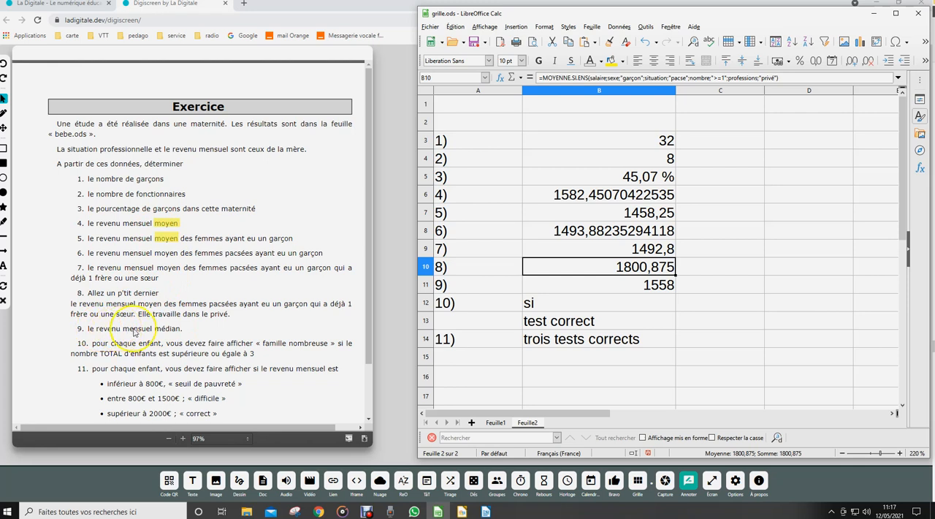
Switch to the Digiscreen page and highlight the word "médian" in green in question 9 of the exercise.
click(4, 222)
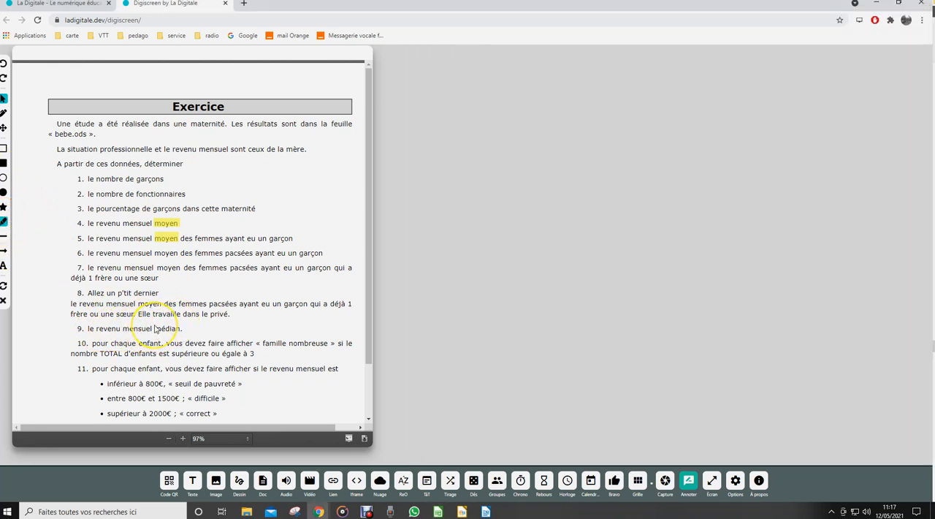
drag(155, 330, 181, 332)
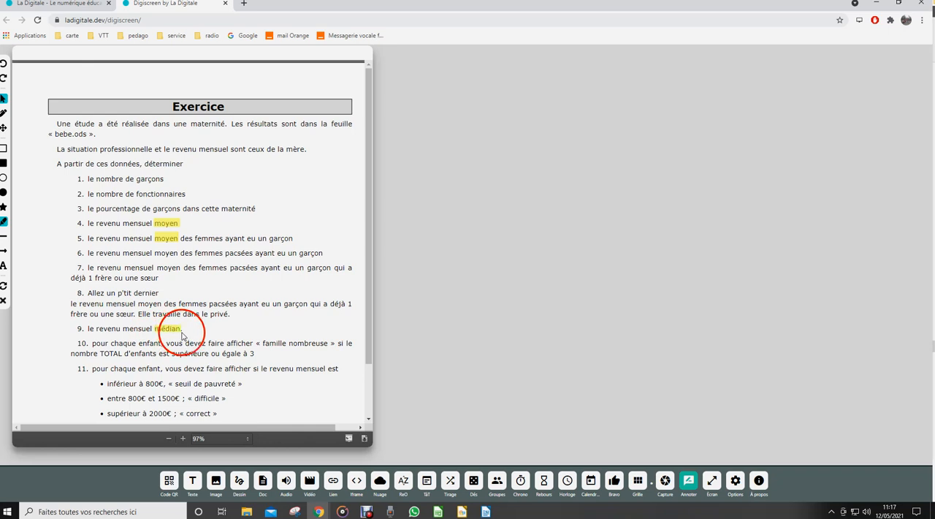
click(103, 51)
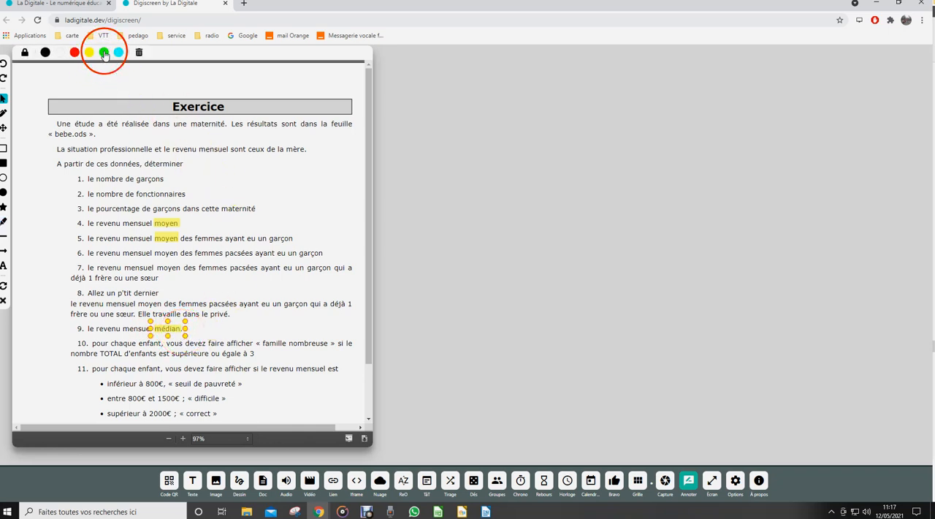
click(247, 323)
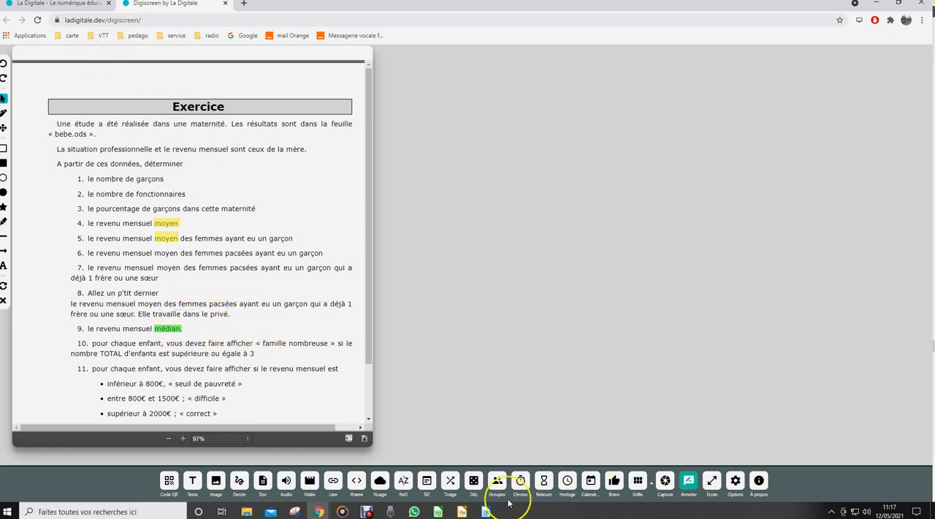
Switch back to LibreOffice Calc and examine the median formula answering question 9 in B11.
click(438, 512)
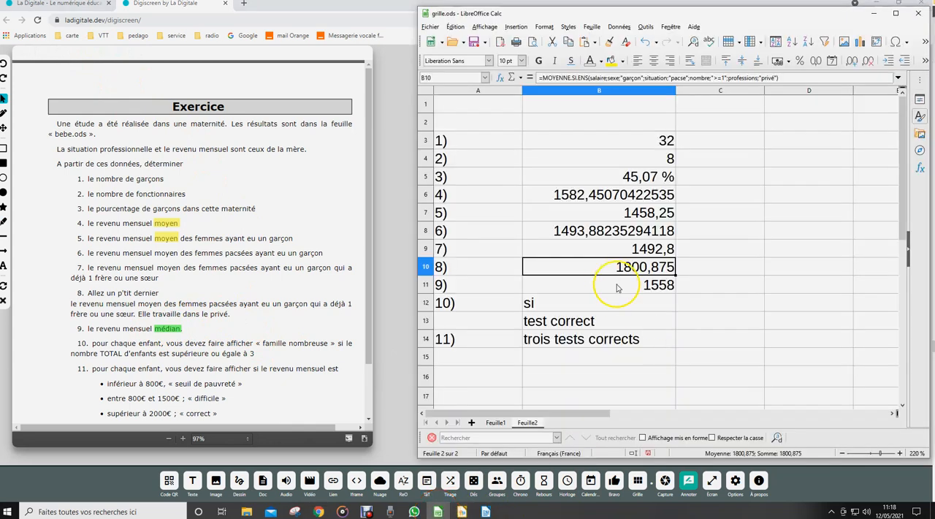
click(616, 286)
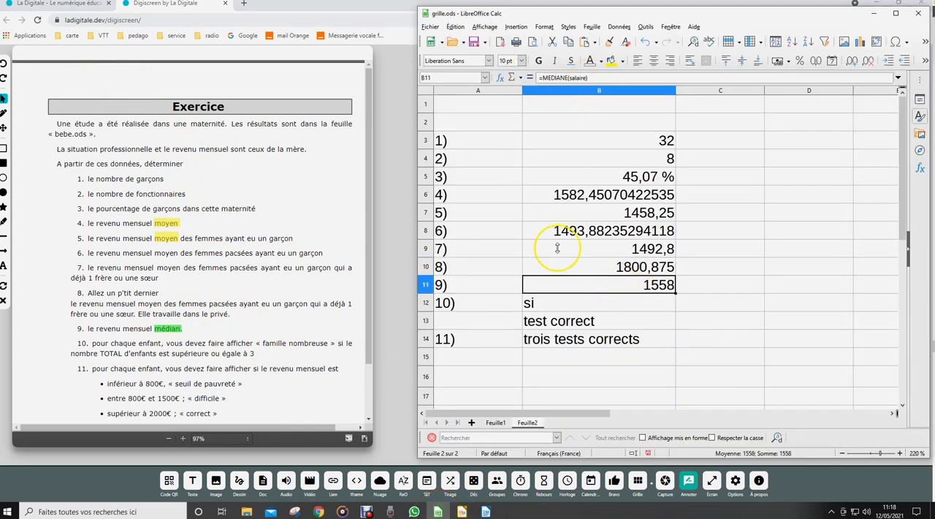
Switch to the Digiscreen page, add a text note starting with "=Si(" and place it over the upper part of the exercise.
click(371, 241)
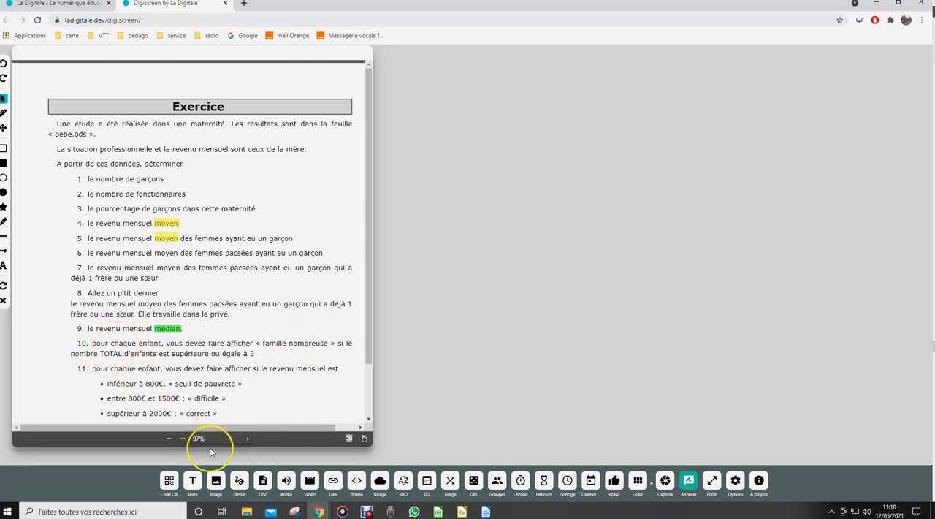
click(192, 480)
drag(458, 149, 569, 105)
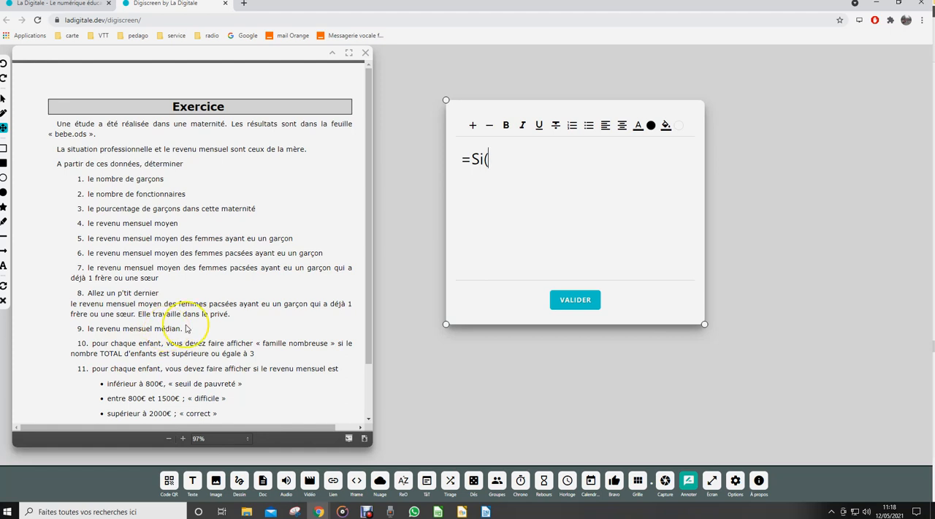
drag(576, 105, 143, 105)
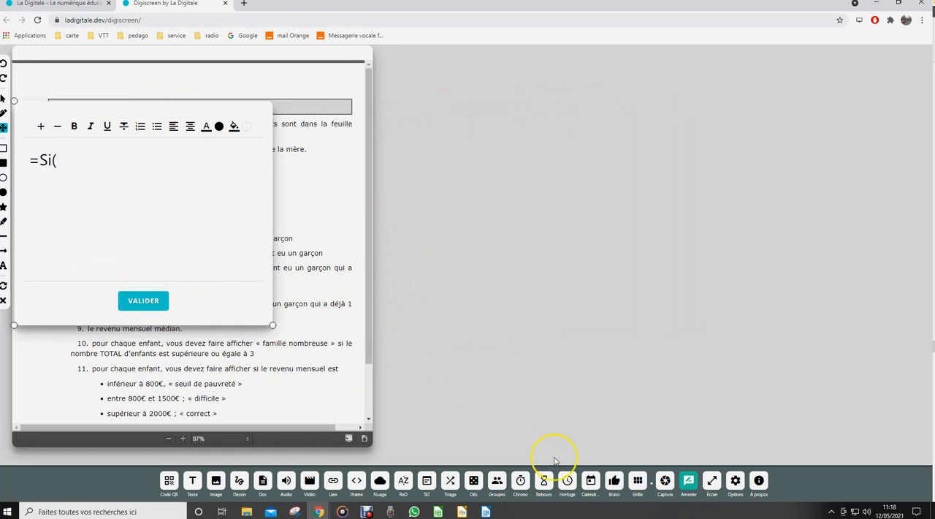
Switch to LibreOffice Calc and examine the sibling count and Question 10 columns on Feuille1.
click(437, 511)
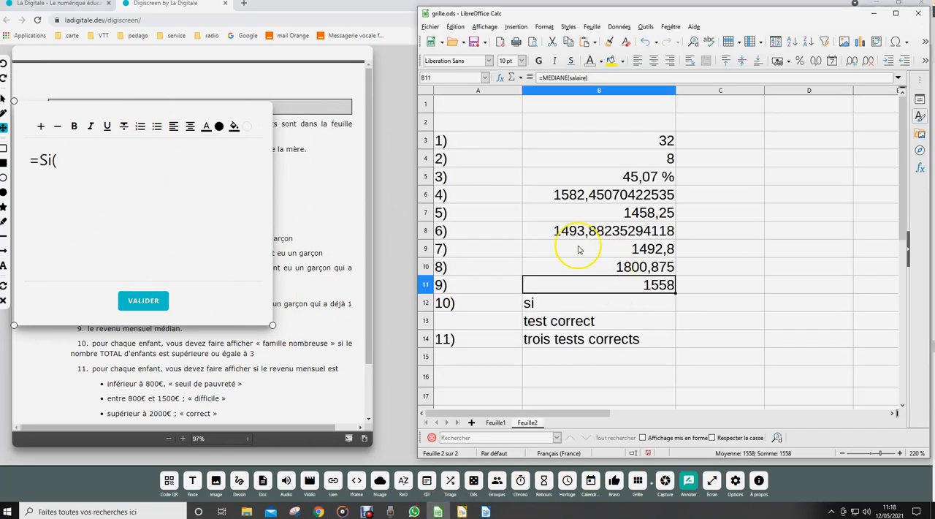
click(495, 422)
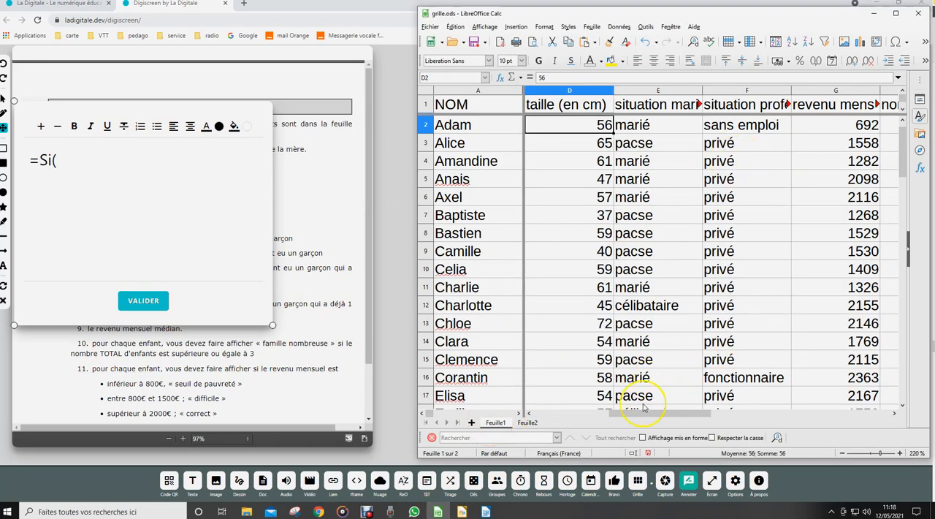
drag(633, 413, 723, 416)
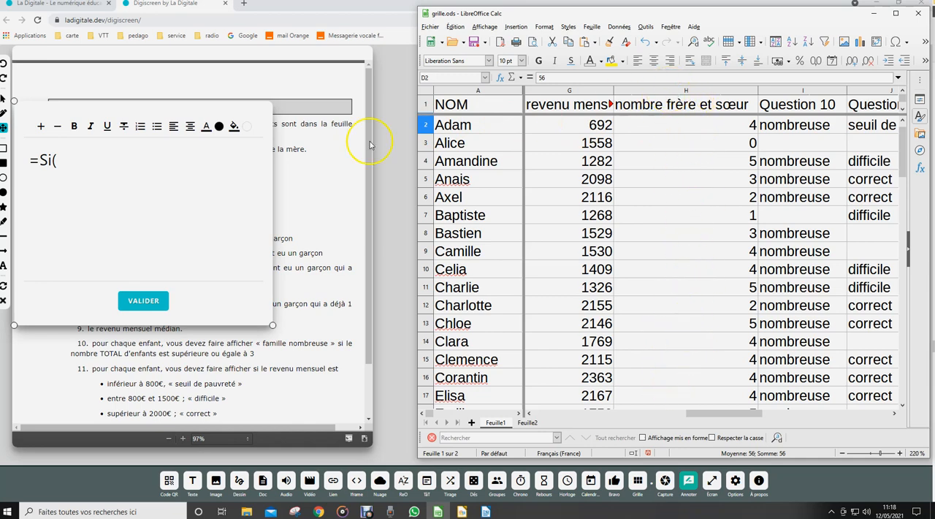
Return to the Digiscreen note, complete the formula as =Si(H2>=2;"nombreuse";""), validate it and enlarge the note to fit the whole formula.
click(57, 160)
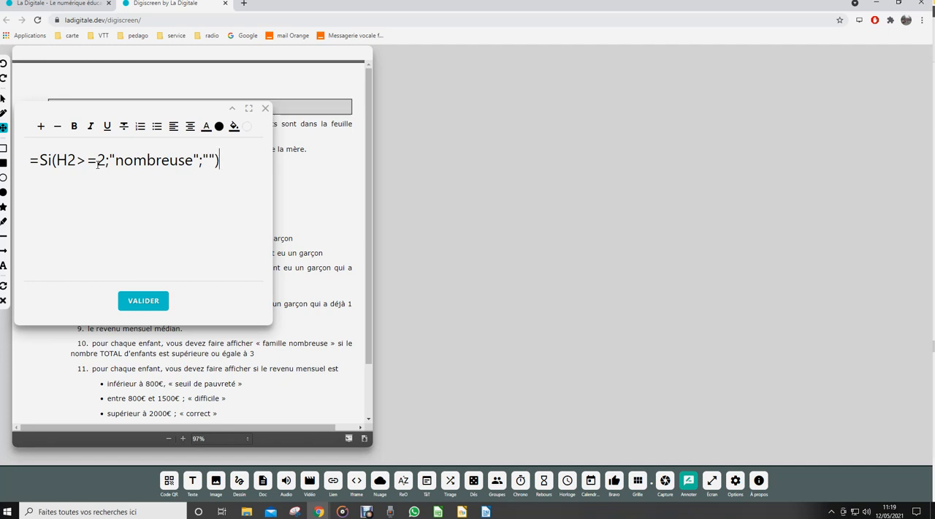
click(150, 303)
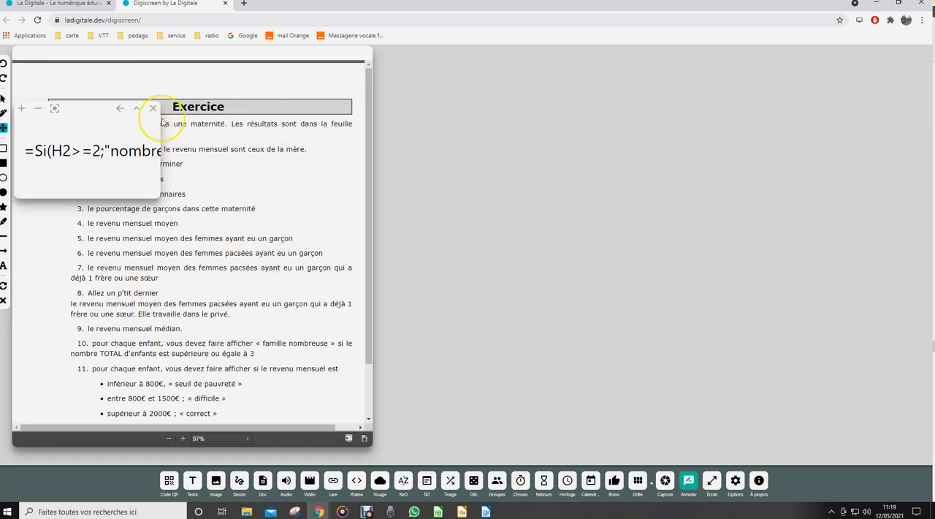
click(167, 136)
drag(191, 153, 163, 177)
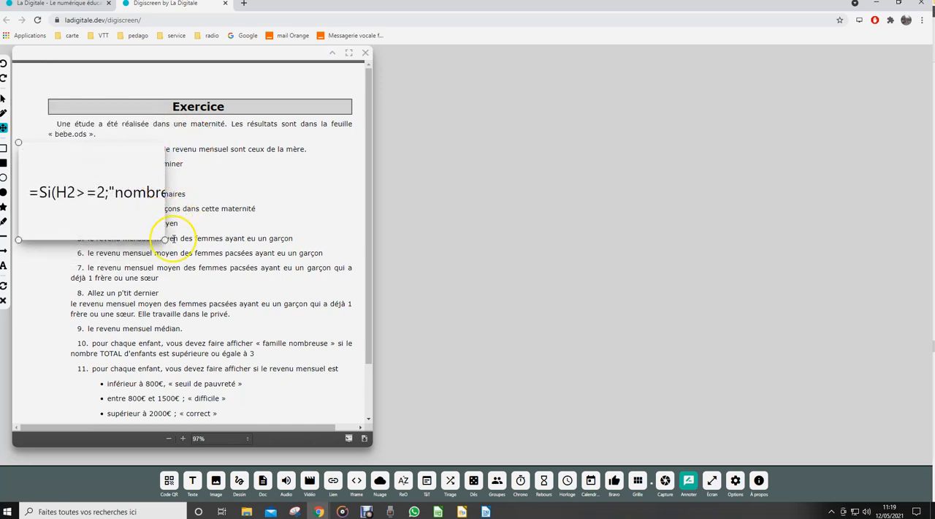
drag(165, 239, 337, 279)
drag(167, 243, 718, 465)
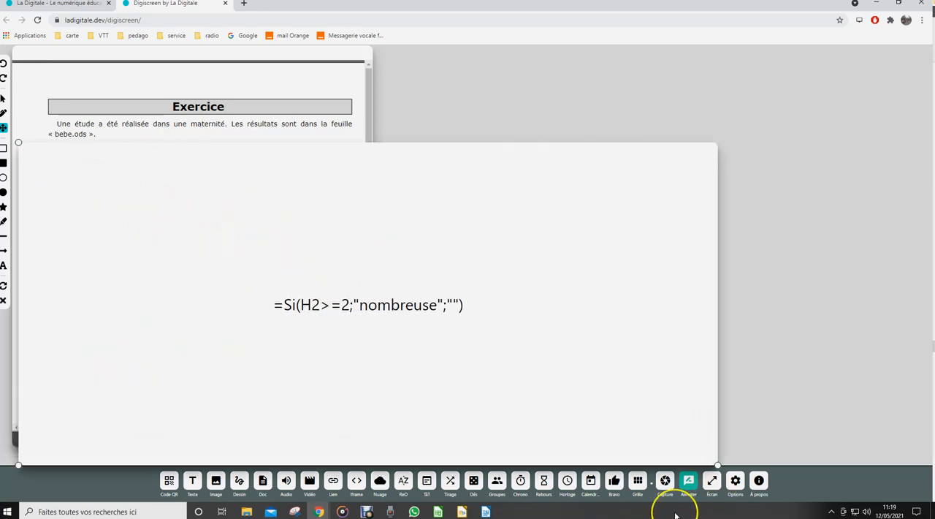
click(449, 351)
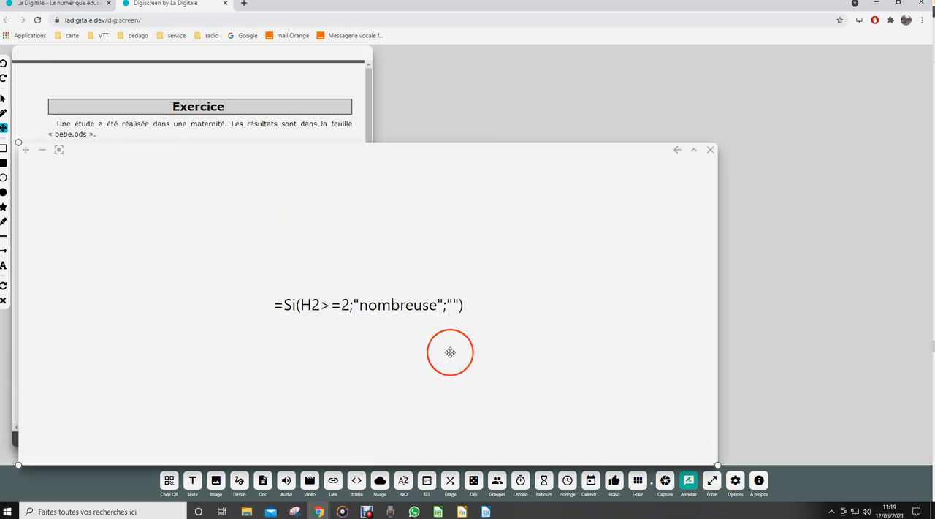
Put the note back in edit mode, switch to LibreOffice Calc and examine the arguments of the SI formula in I2 with the Function Wizard.
click(673, 152)
click(439, 510)
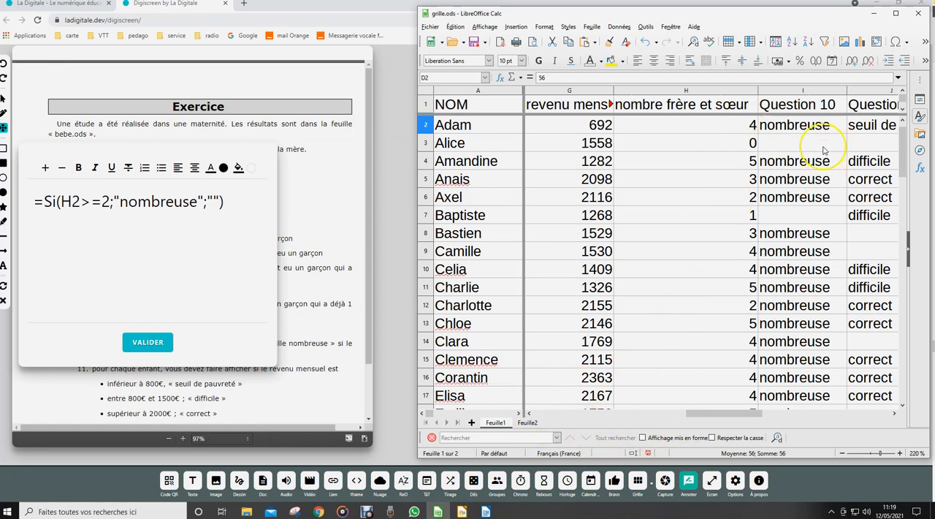
click(805, 128)
click(500, 79)
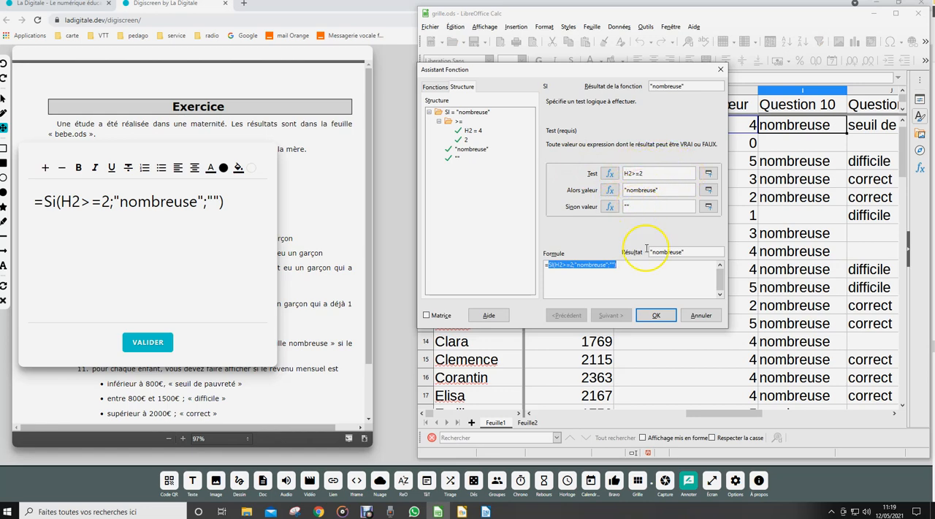
click(656, 315)
Switch to the Digiscreen page, validate the question 10 formula note and close it.
click(147, 340)
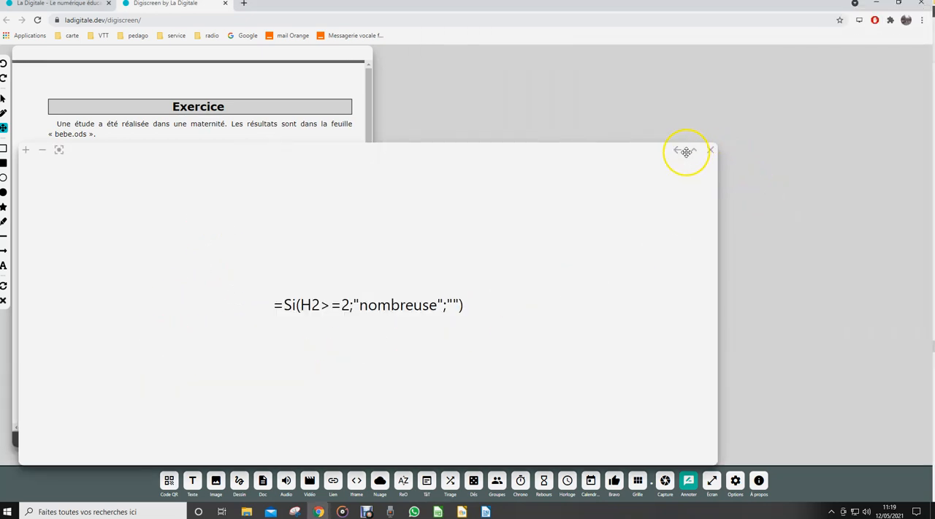
click(693, 150)
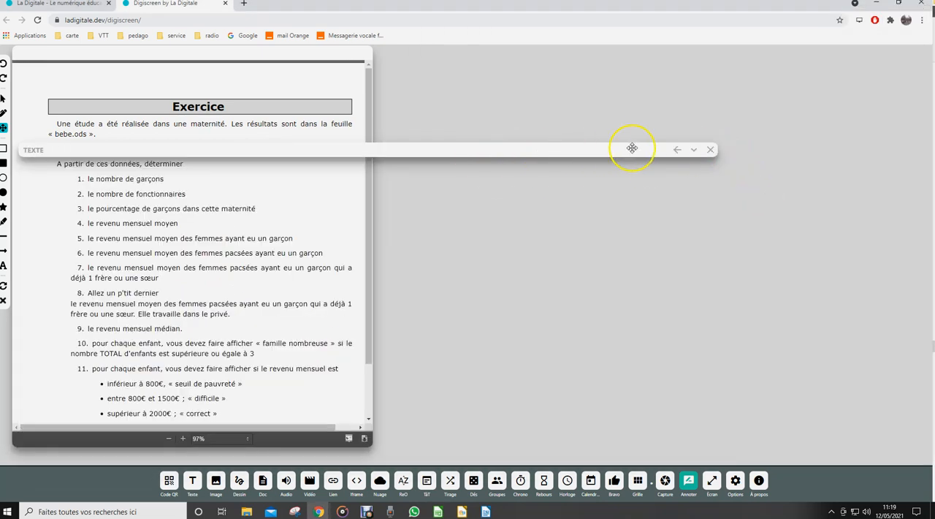
click(709, 150)
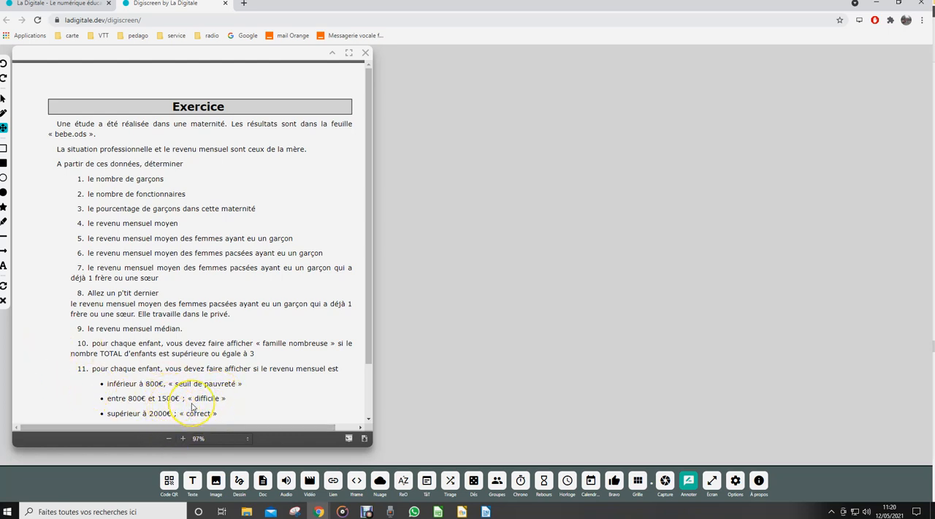
Add a larger text note for question 11, start its formula with "si(" and place the note over the exercise text.
click(192, 479)
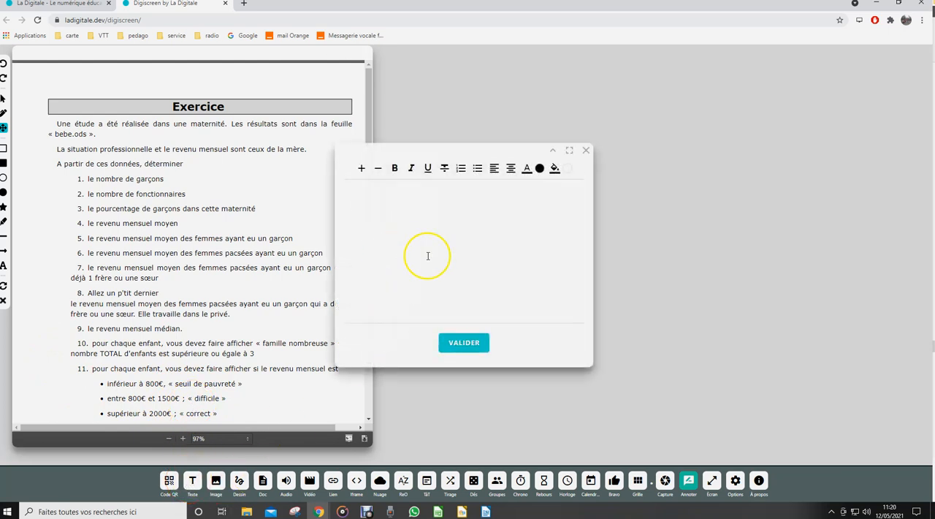
drag(478, 144, 572, 55)
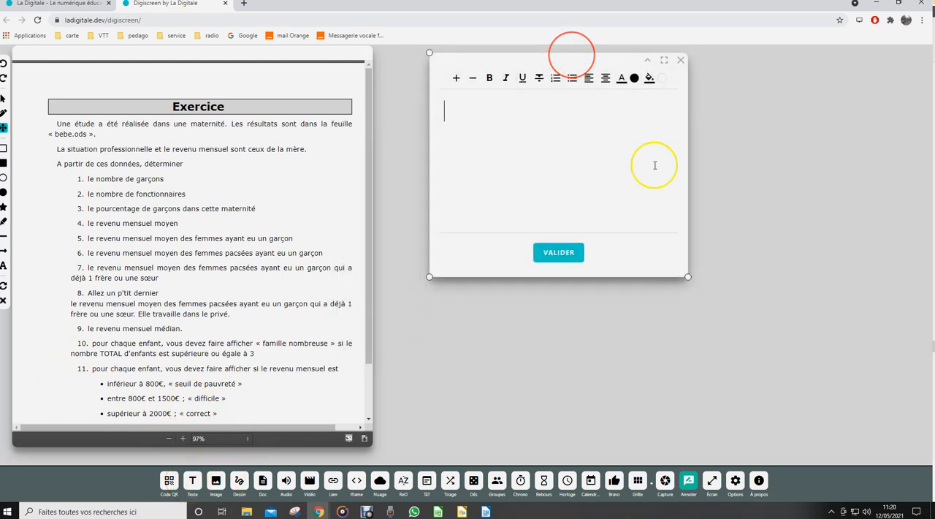
drag(688, 277, 855, 360)
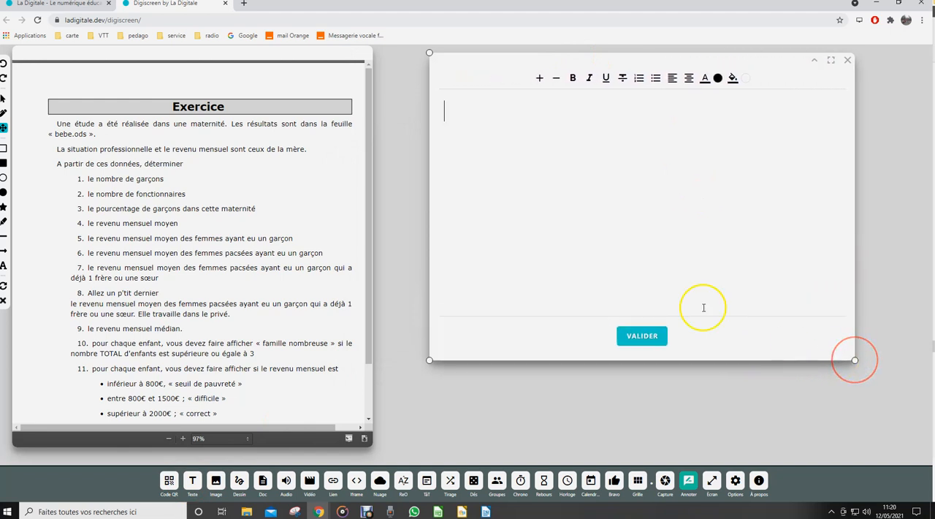
click(478, 154)
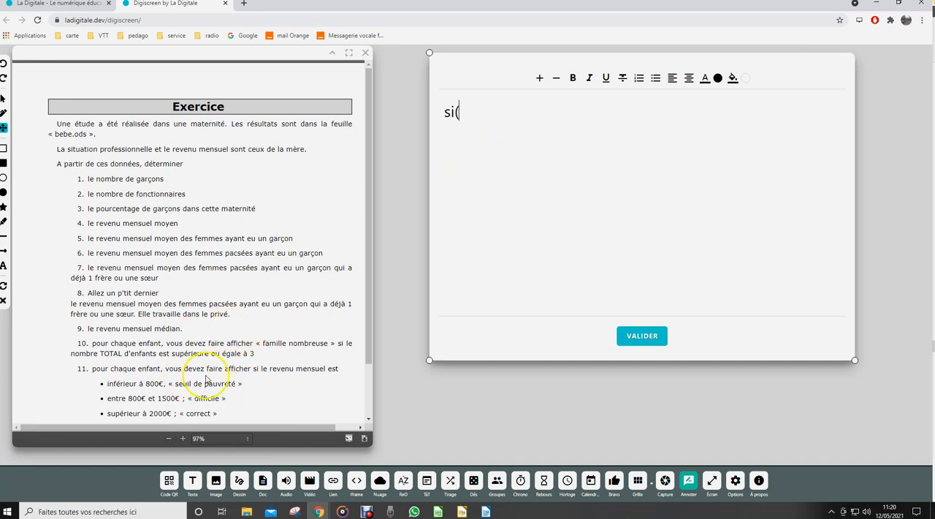
drag(607, 60, 167, 60)
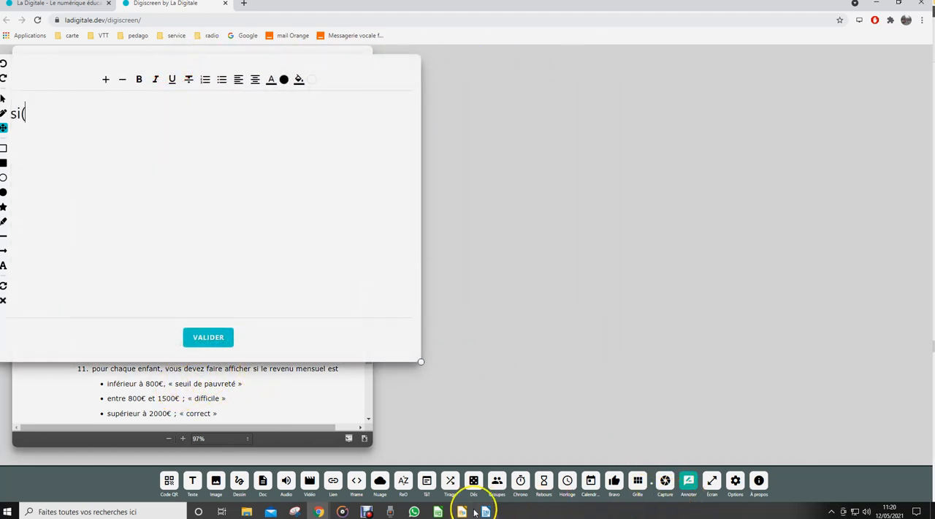
Check the income column in LibreOffice Calc and continue the Digiscreen note's formula with G2<800;"seuil de pauvreté";.
click(439, 511)
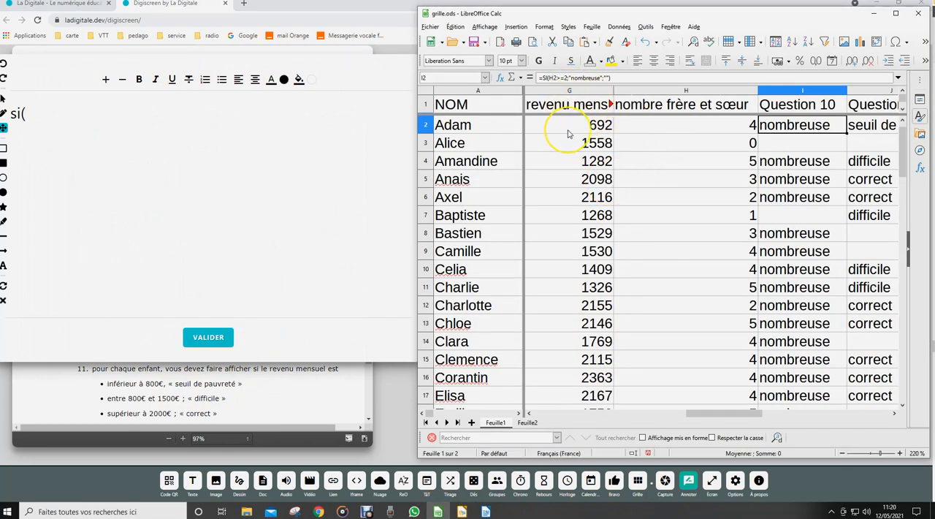
click(30, 115)
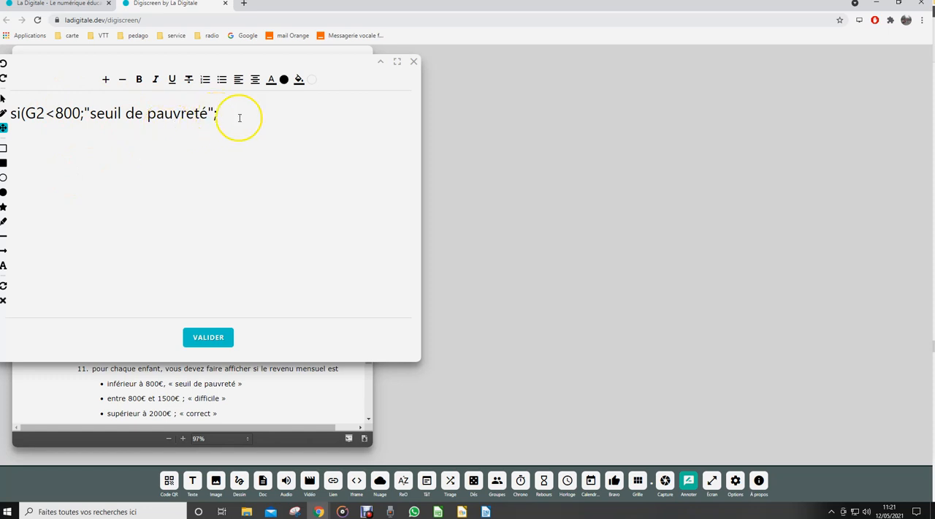
Set the note's text colour to pinkish red (RGB 223, 22, 102) and append si(G2<1500;"difficile"; to the formula.
click(271, 81)
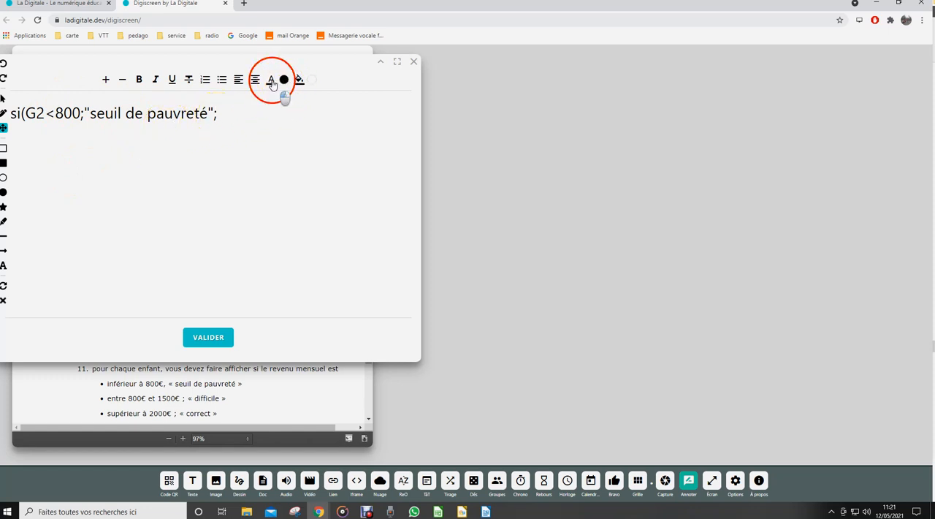
click(322, 163)
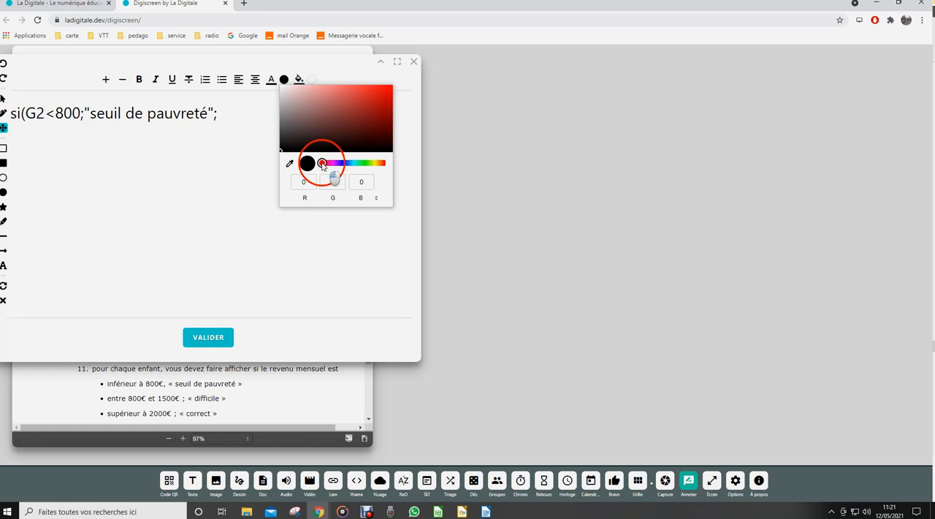
drag(322, 163, 326, 163)
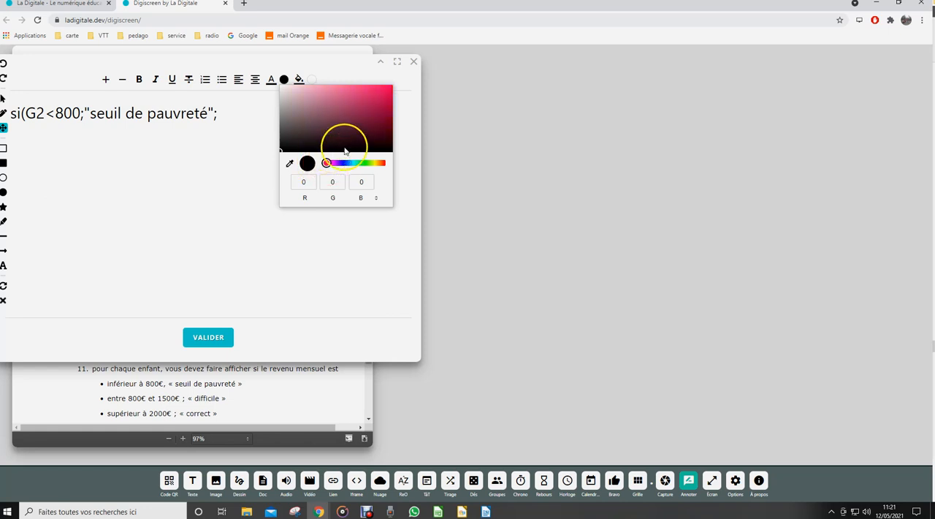
click(380, 93)
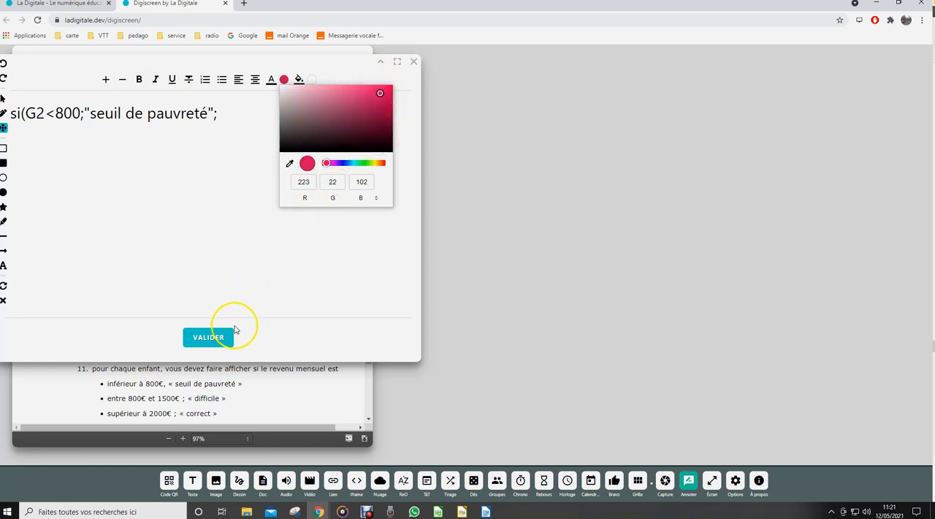
click(228, 117)
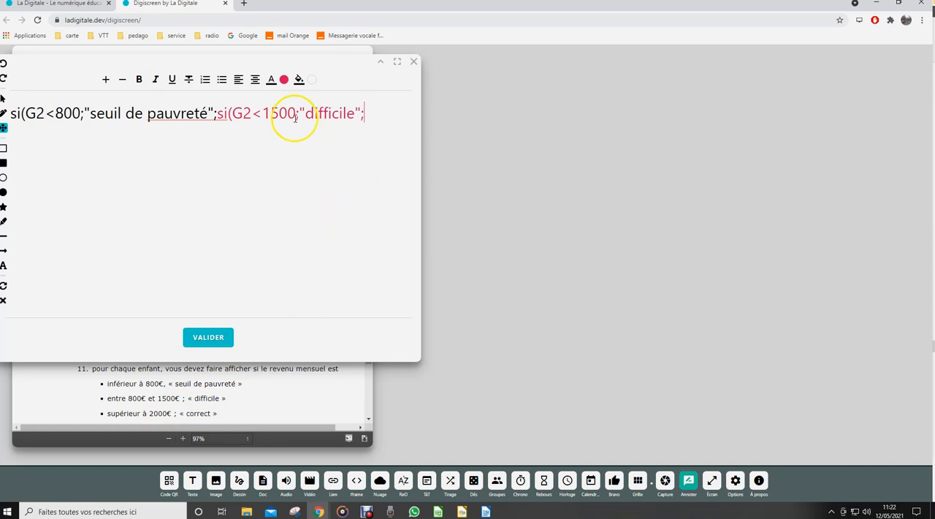
Choose green (RGB 22, 223, 99) as the text colour and append si(G2<2000;"";"correct") to the formula.
click(284, 80)
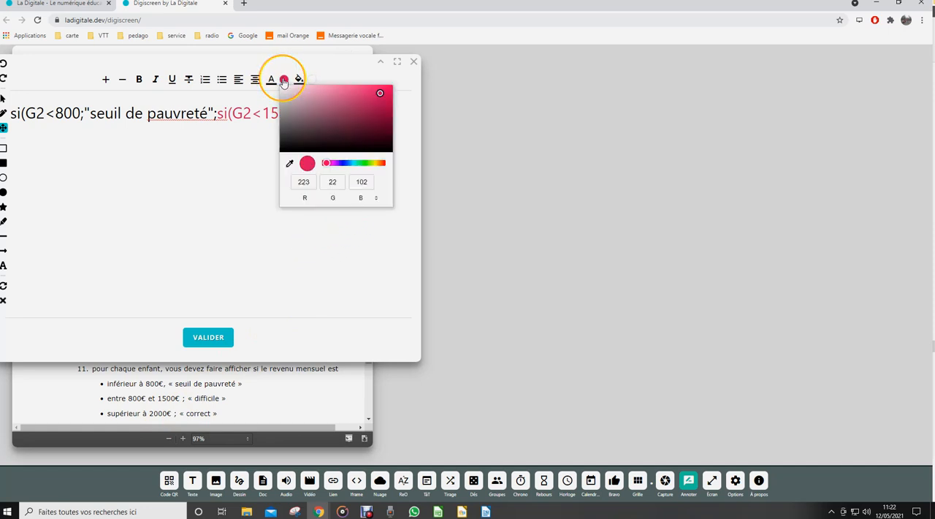
click(360, 162)
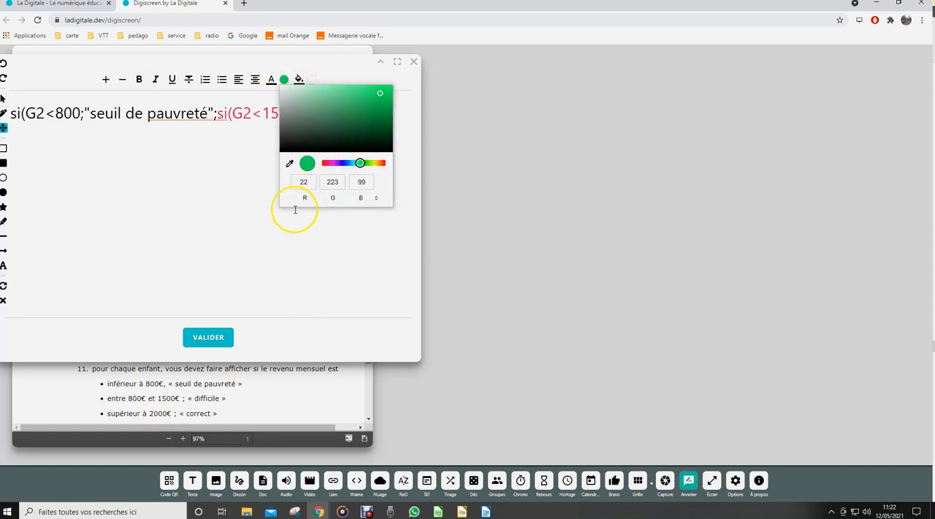
click(242, 196)
click(372, 115)
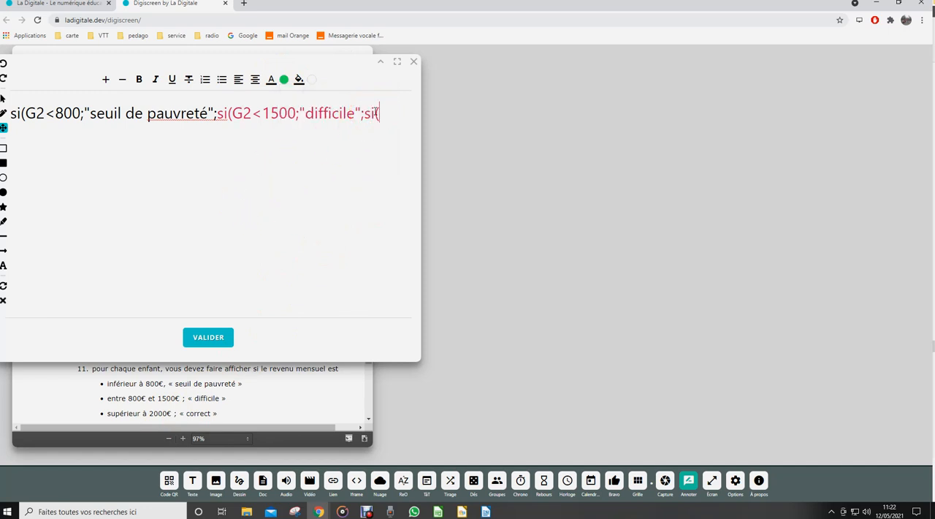
text(si(G2<2000;"";"correct)
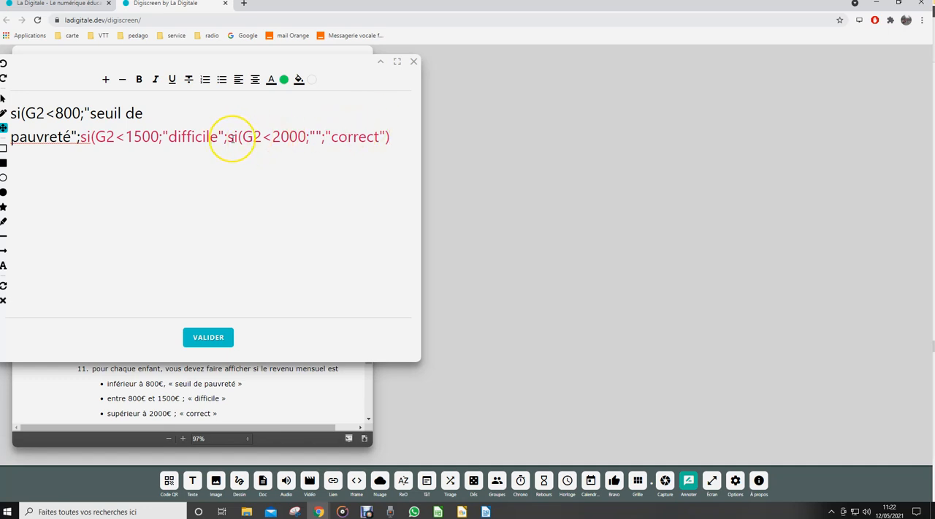
Try to recolour the nested si(G2<2000;"";"correct") part of the formula in green.
drag(226, 138, 397, 136)
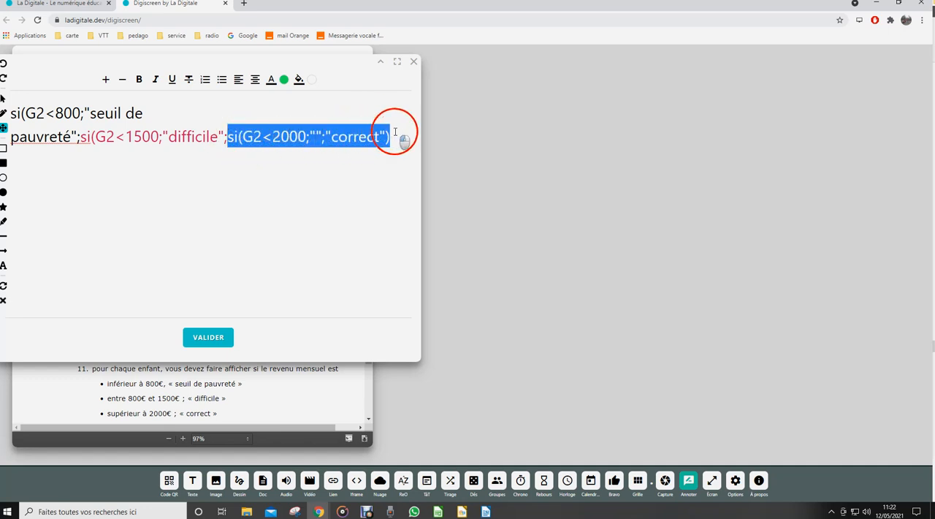
click(283, 79)
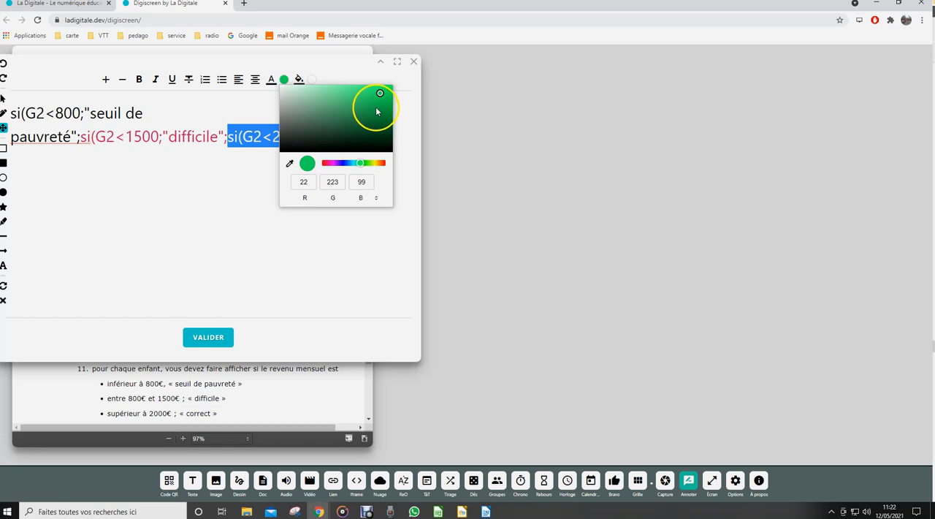
click(307, 162)
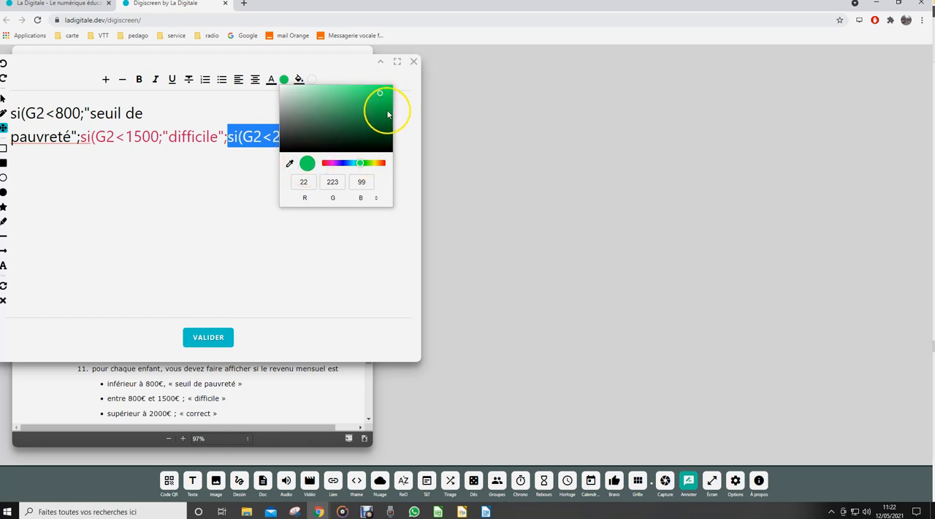
click(276, 260)
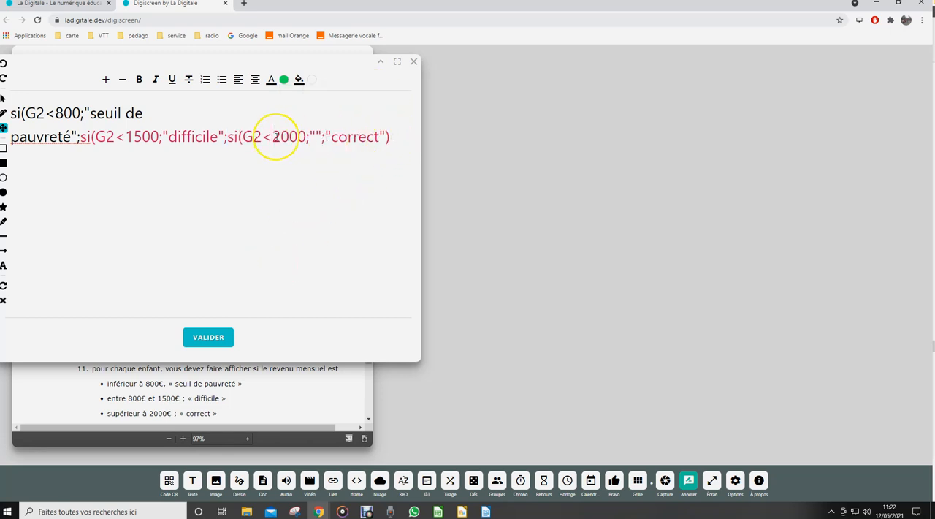
click(269, 84)
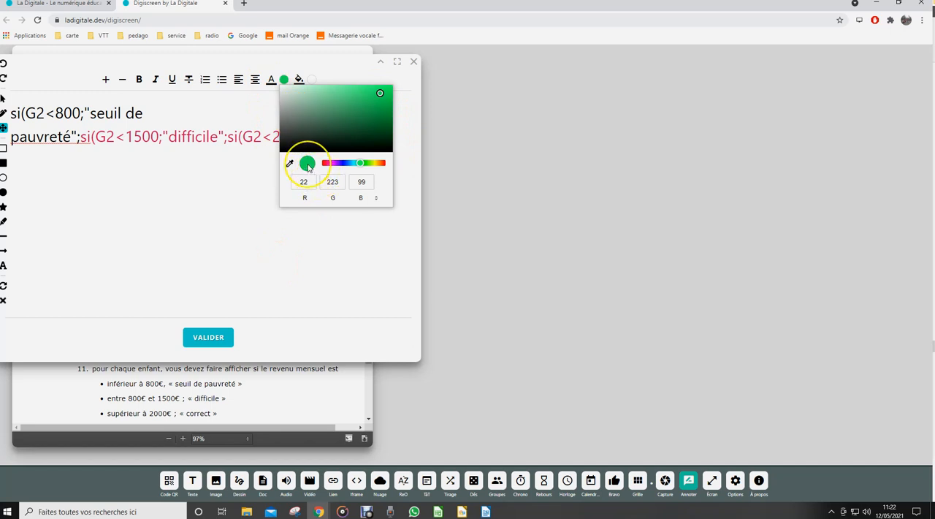
click(251, 219)
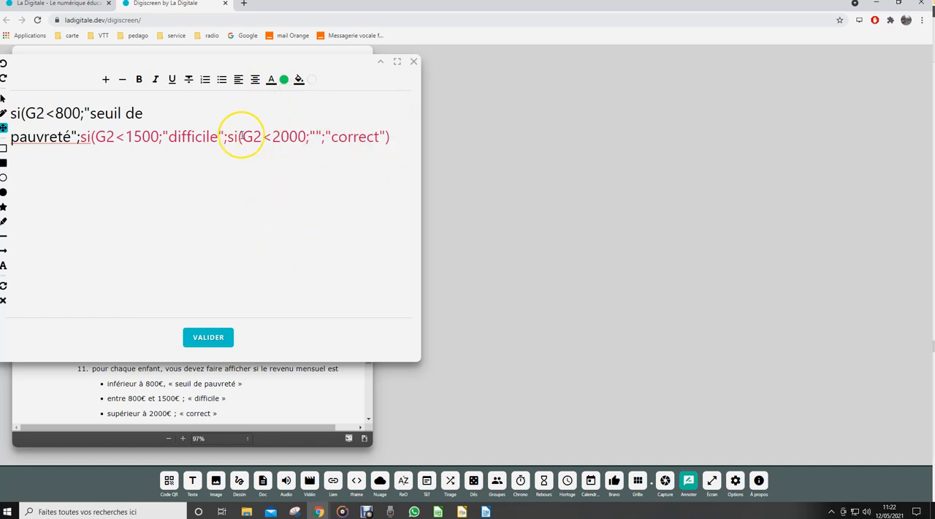
drag(226, 136, 391, 139)
click(283, 82)
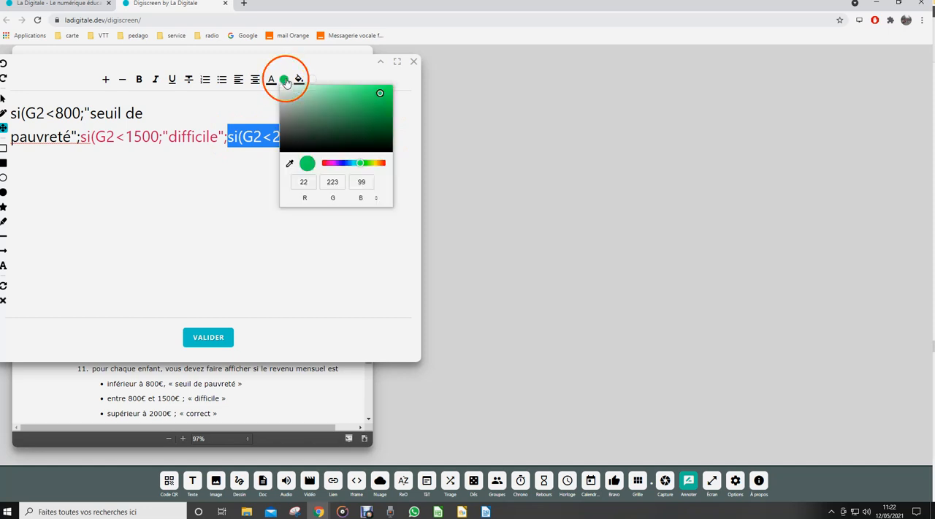
Finish the nested formula with two more closing parentheses and validate the note.
click(278, 210)
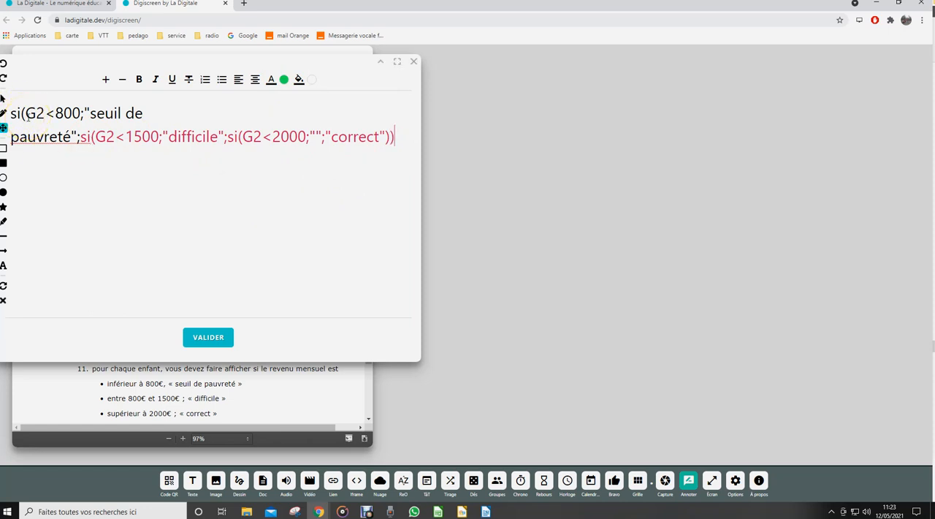
click(208, 337)
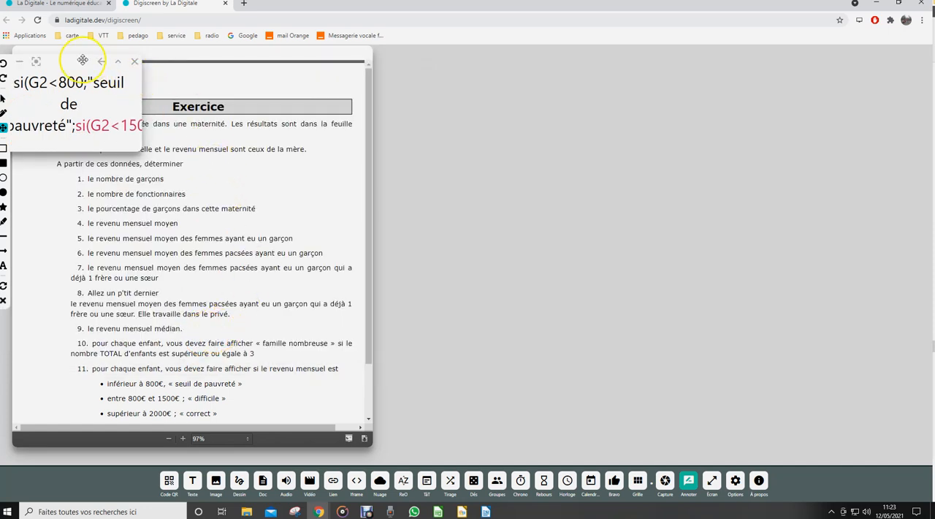
Move the formula note fully onto the exercise page and shrink it to a small box above the Exercice heading.
drag(75, 62, 133, 69)
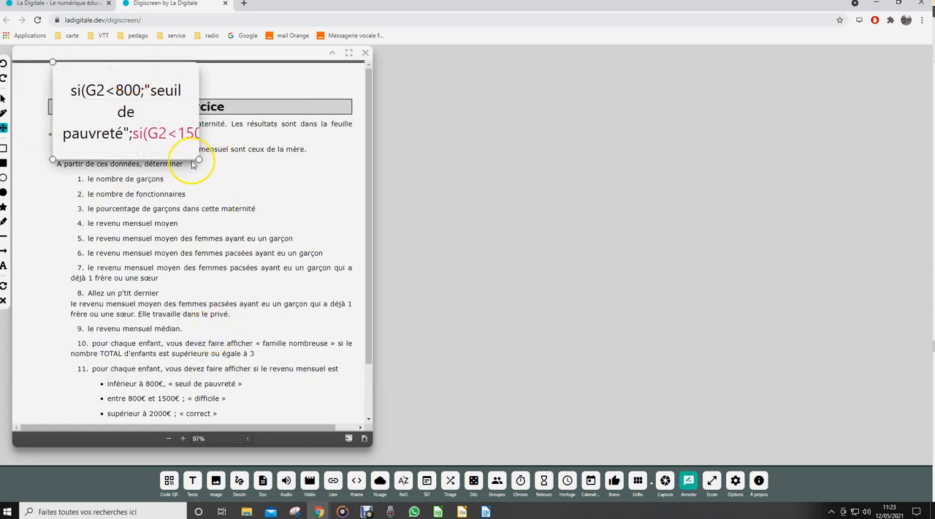
drag(198, 158, 177, 173)
drag(176, 138, 149, 106)
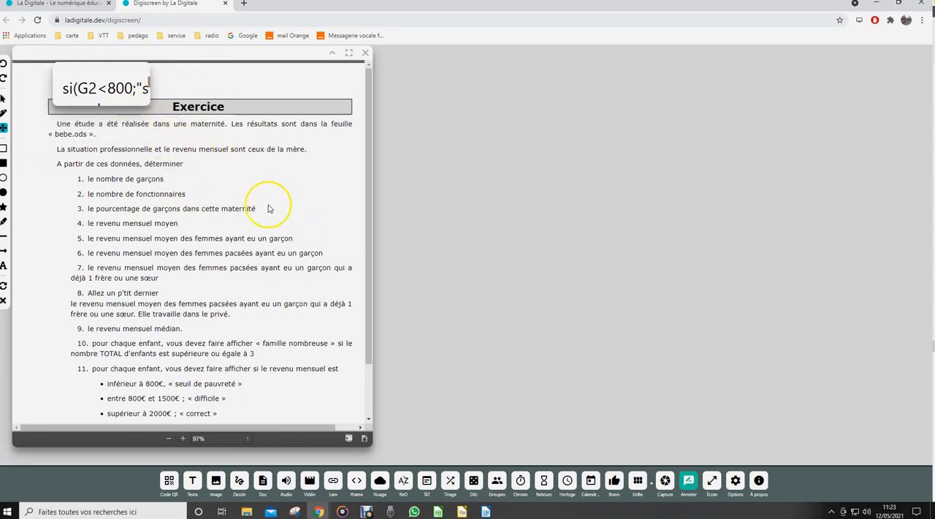
Switch to LibreOffice Calc and examine the Question 11 formula in J2 with the Function Wizard.
click(438, 512)
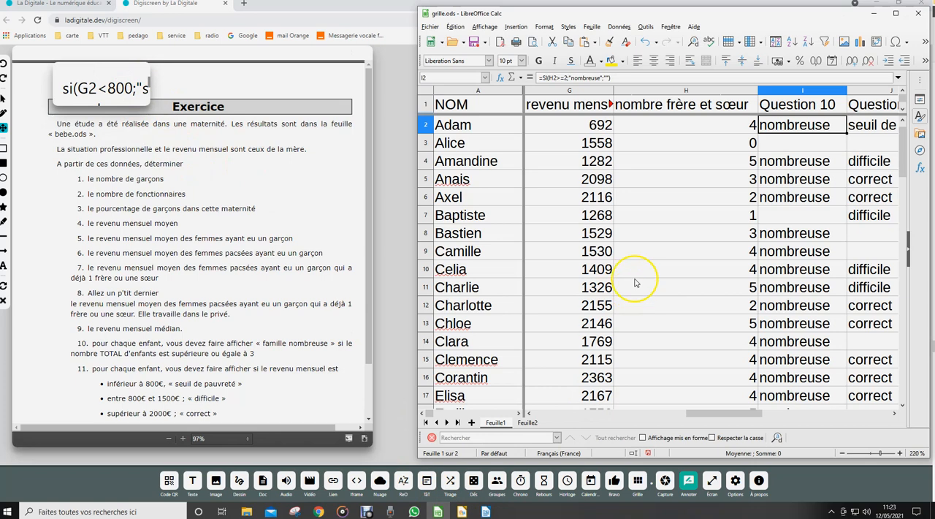
click(712, 414)
drag(712, 414, 731, 414)
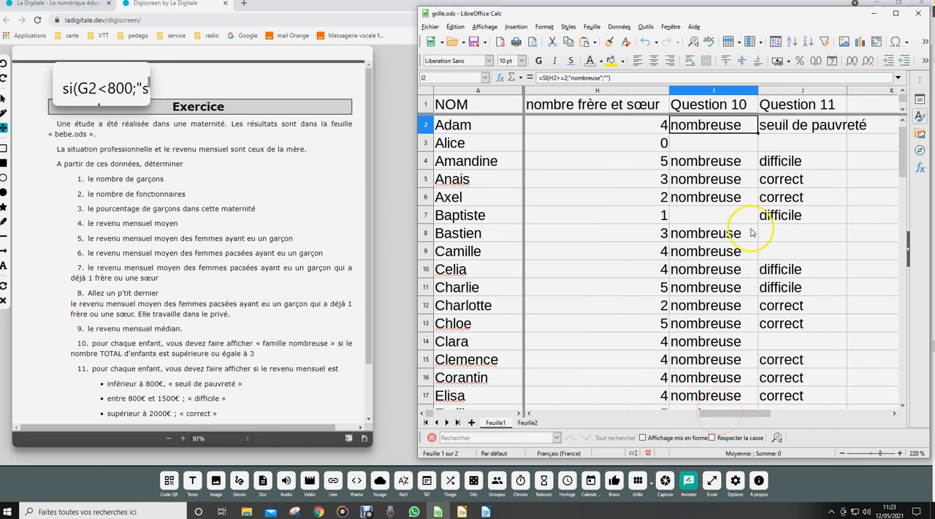
click(784, 126)
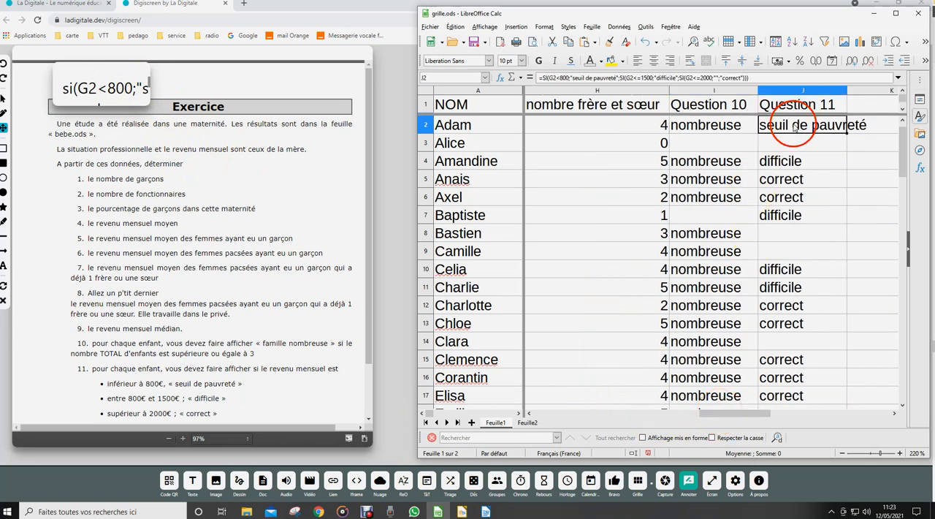
click(500, 77)
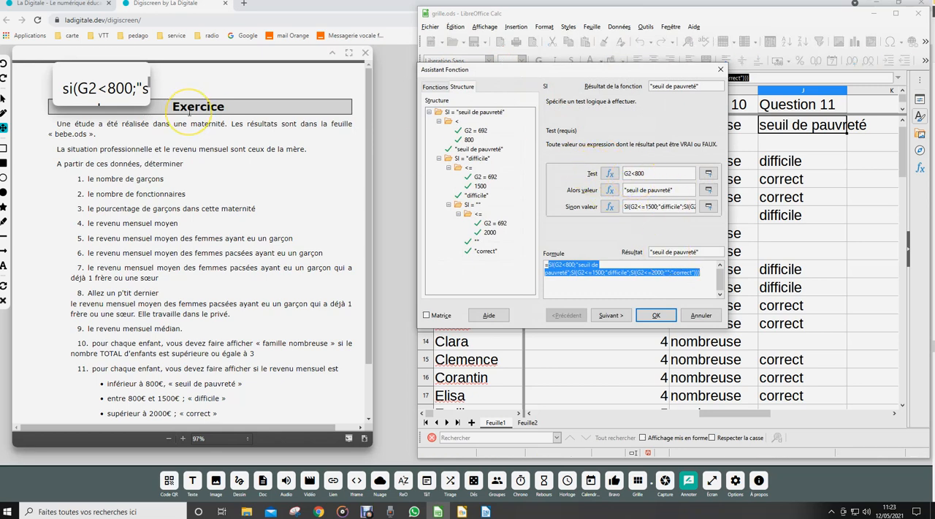
Switch to the Digiscreen page and try to enlarge the question 11 formula note.
mouse_move(146, 80)
drag(150, 82, 174, 146)
mouse_move(142, 68)
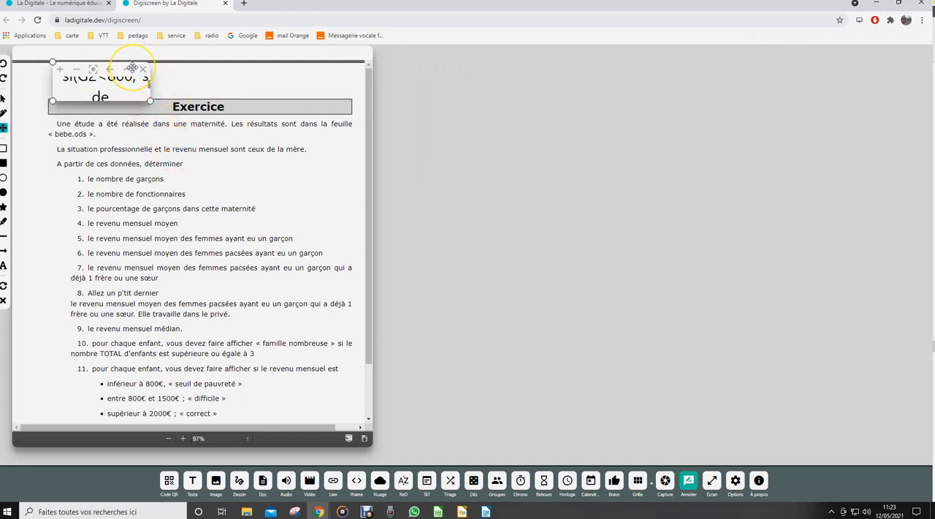
click(94, 70)
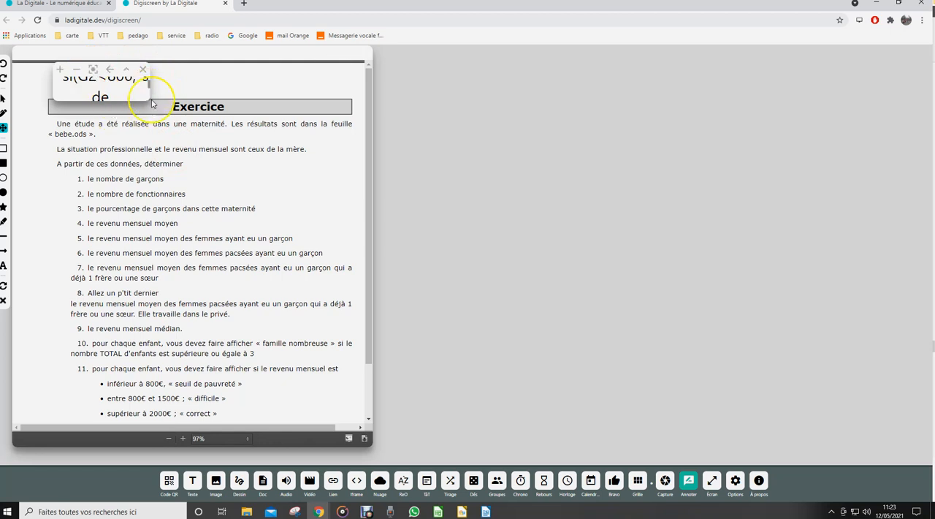
Return to the Function Wizard in LibreOffice Calc and examine the structure of J2's nested SI formula.
click(437, 511)
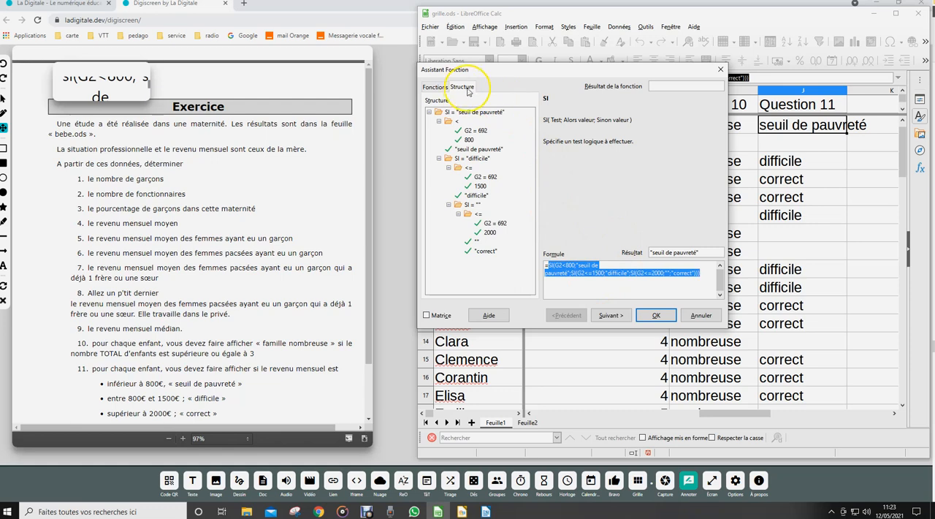
click(435, 87)
click(461, 87)
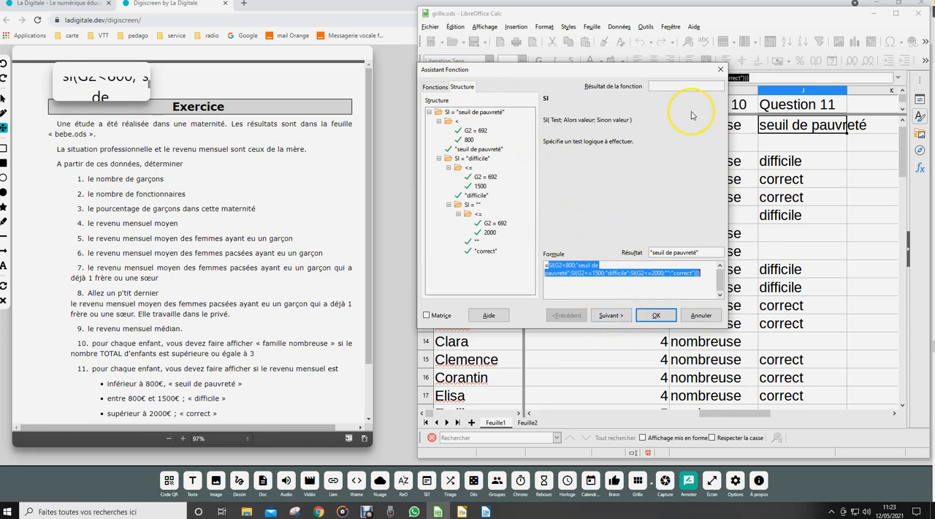
Reopen the Function Wizard on J2, inspect the nested function in the Sinon valeur argument and accept the formula as is.
click(720, 70)
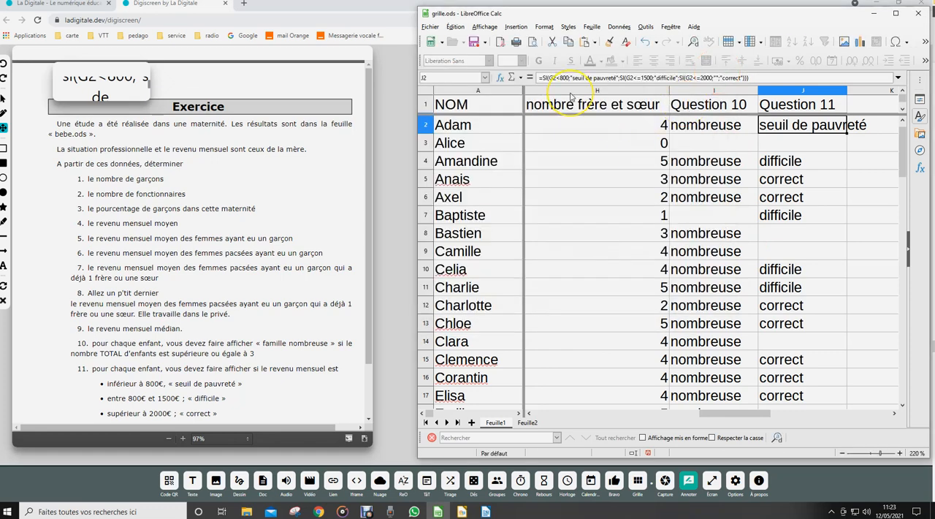
click(500, 79)
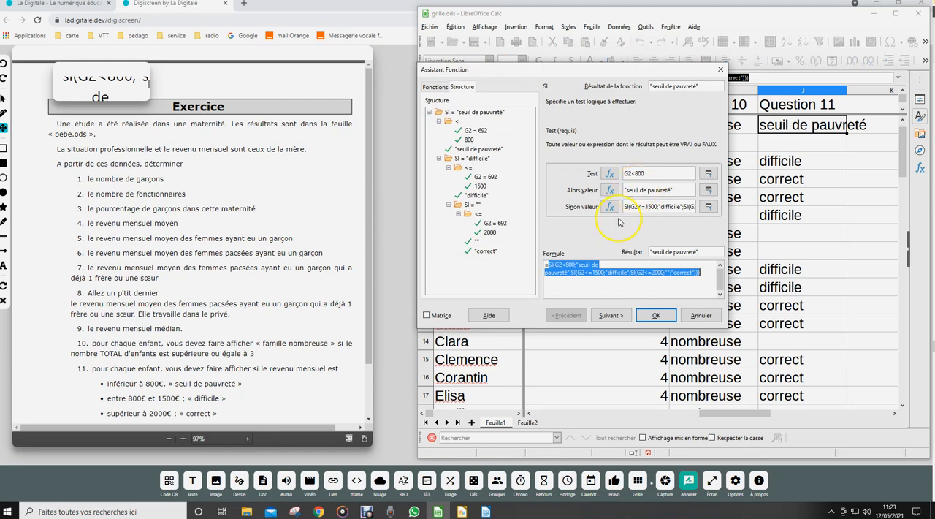
click(611, 208)
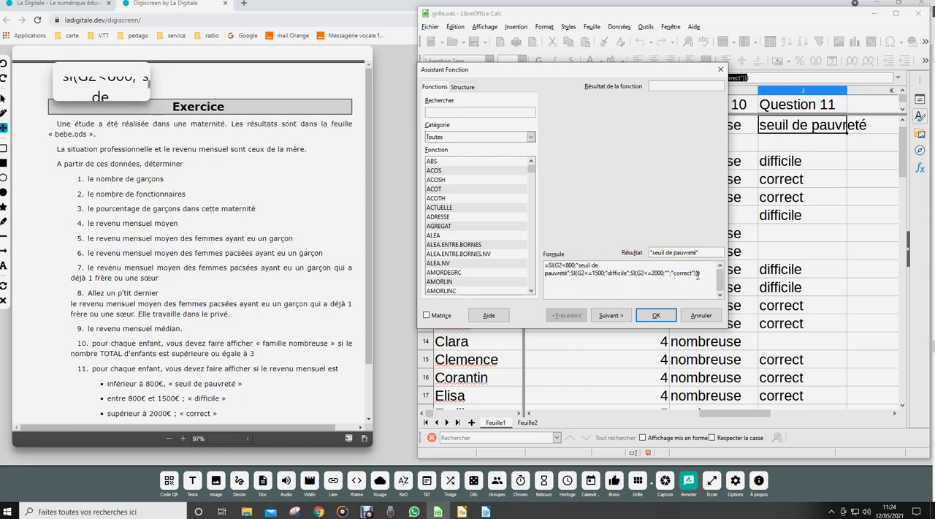
click(658, 314)
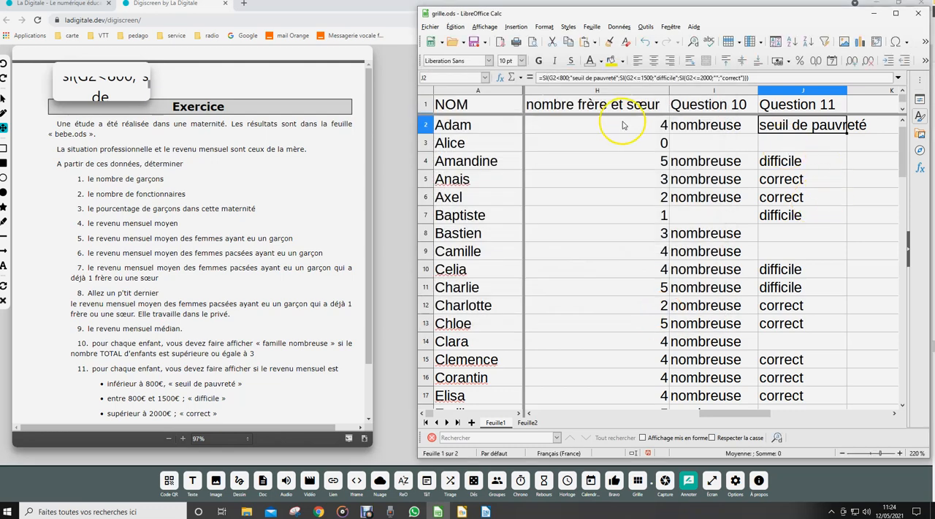
Check once more in the Function Wizard how J2's Sinon valeur argument holds a nested function, leaving the formula as is.
click(516, 26)
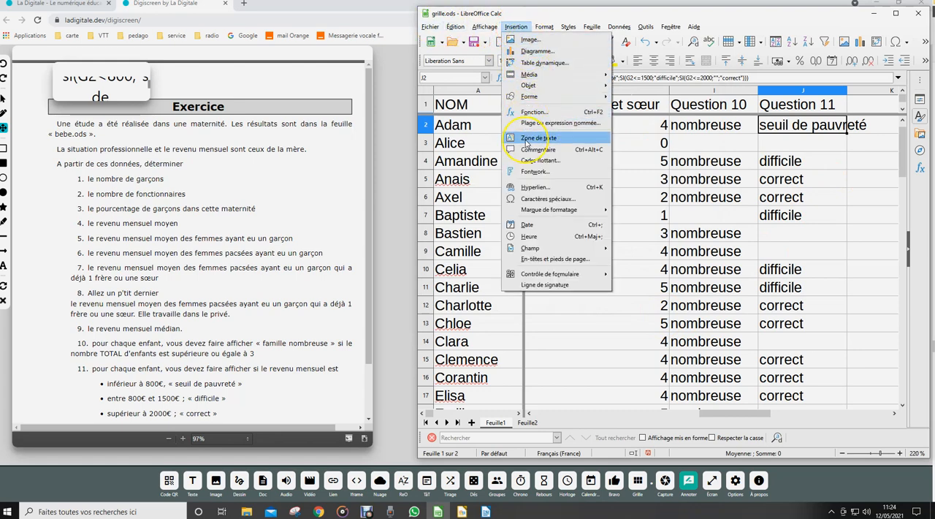
click(531, 112)
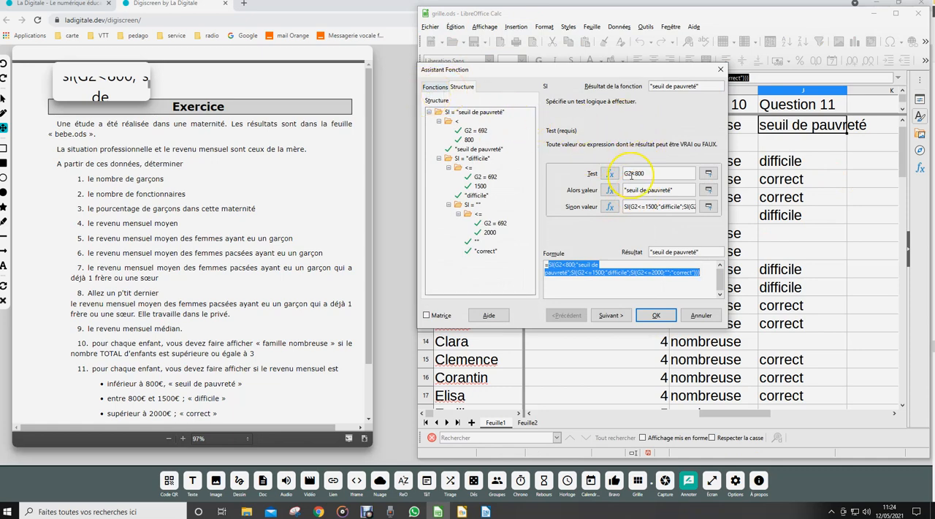
click(609, 208)
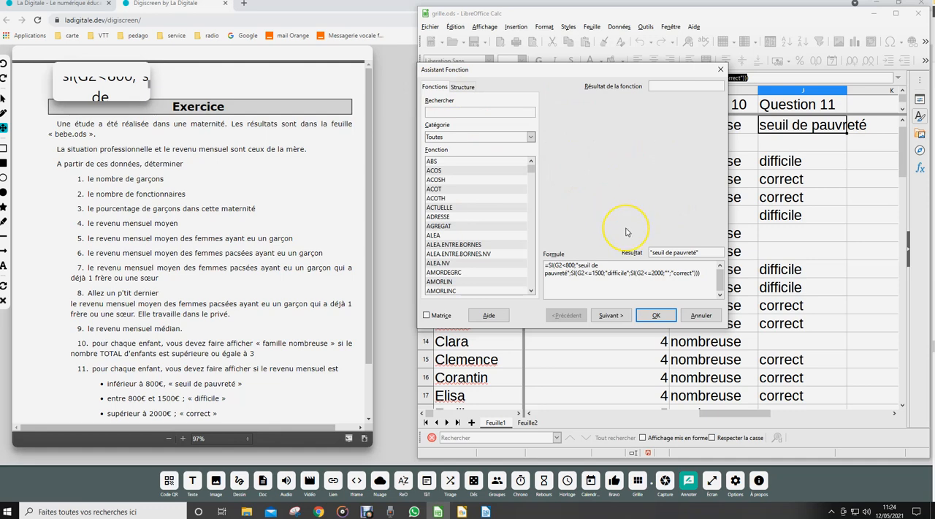
click(655, 315)
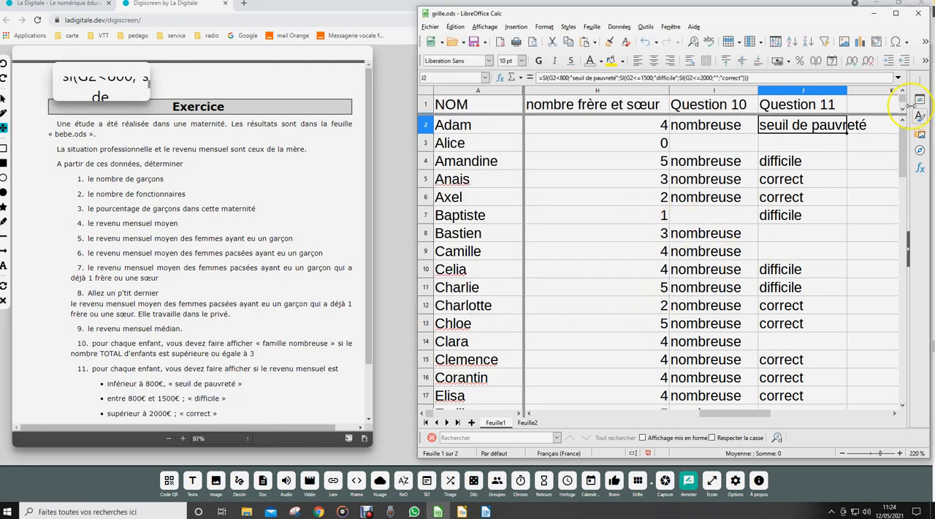
Start a new SI function in cell K2 with the Function Wizard, finding it by searching for "si".
scroll(884, 133, right, 2)
click(648, 124)
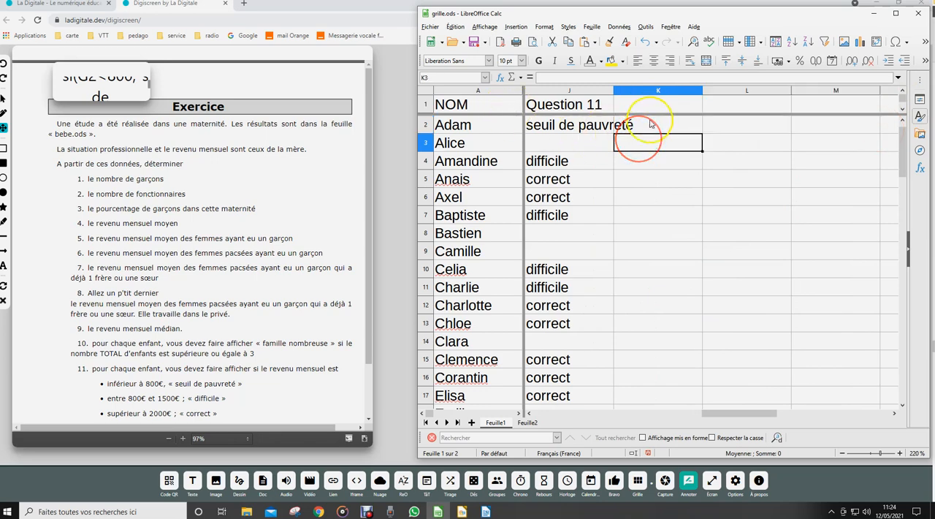
click(515, 27)
click(533, 113)
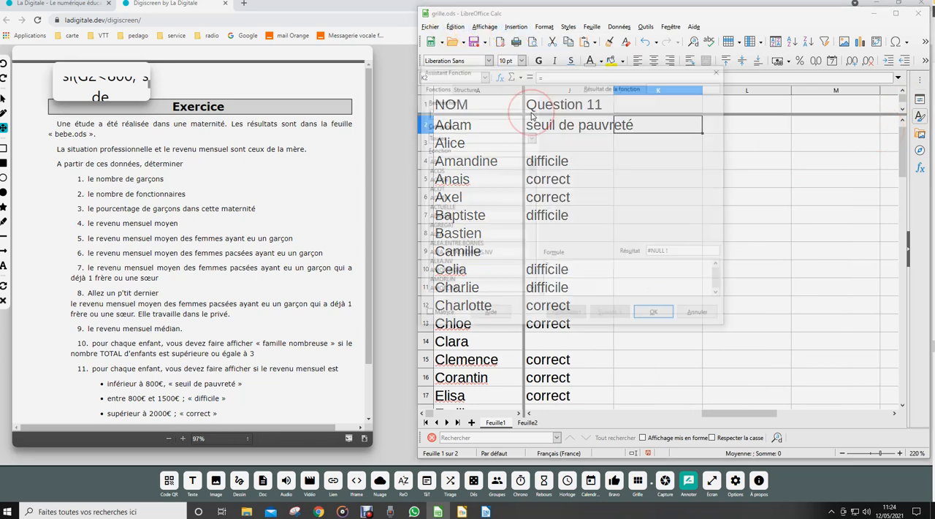
text(si)
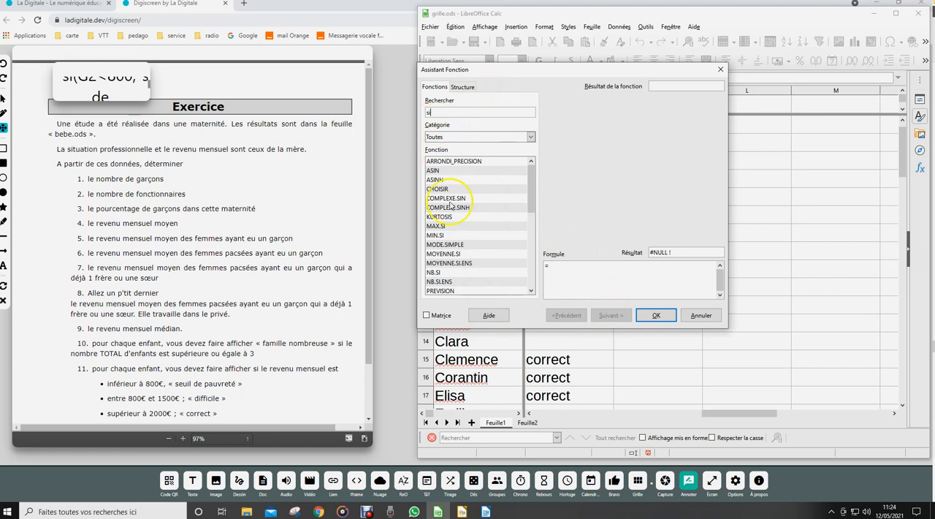
drag(531, 182, 532, 252)
click(435, 225)
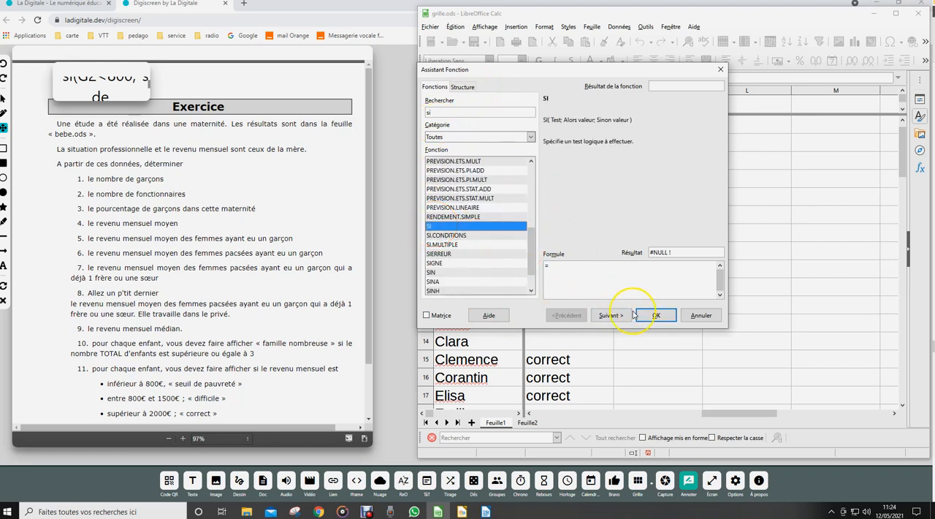
click(611, 315)
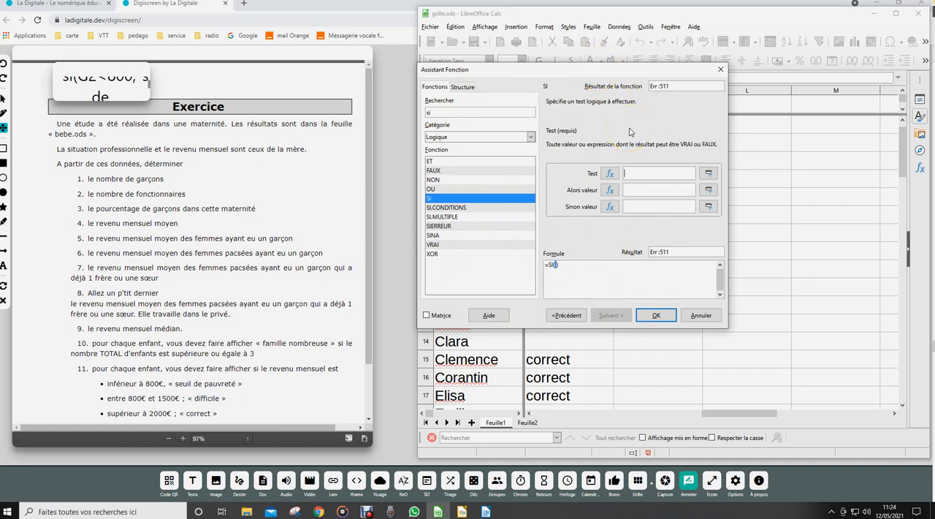
Set the SI function's Test to G2<800 and its Alors valeur to "seuil de pauvreté".
text(G2<800)
click(647, 190)
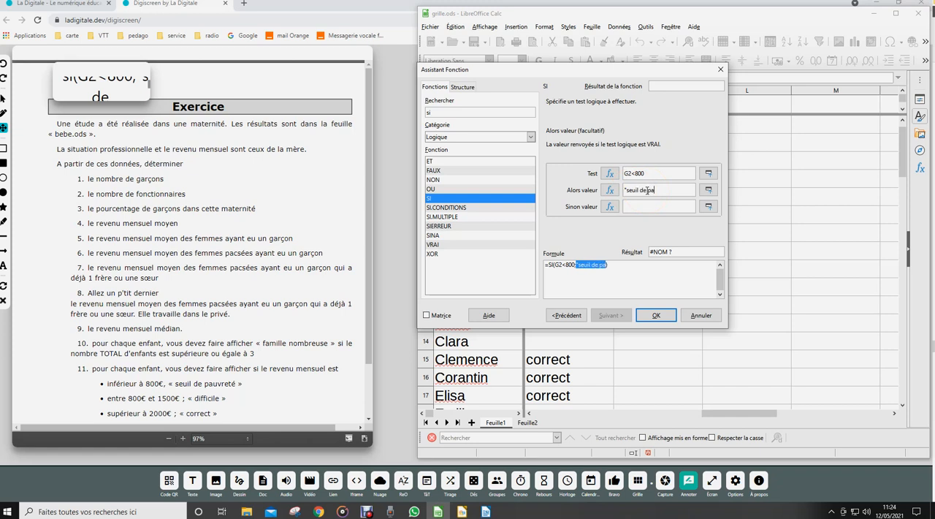
text("seuil de pauvretéé)
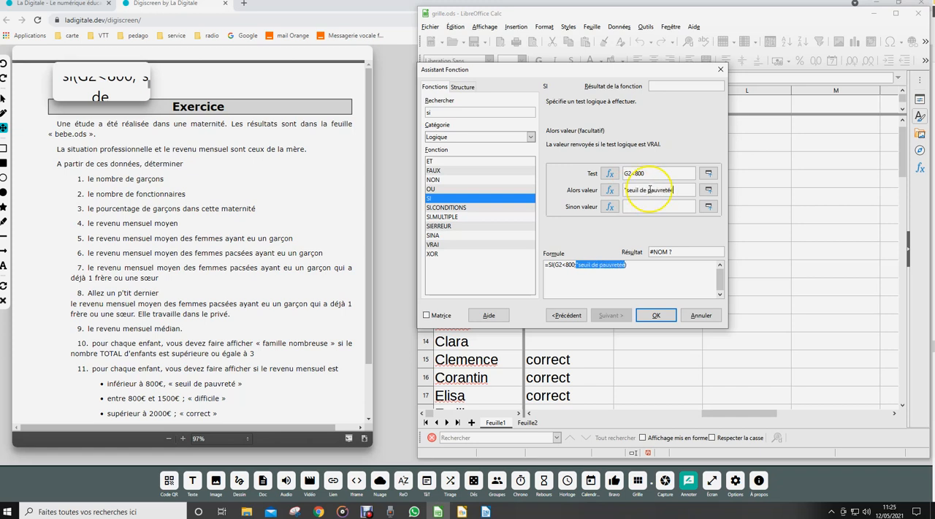
key(BackSpace)
text(")
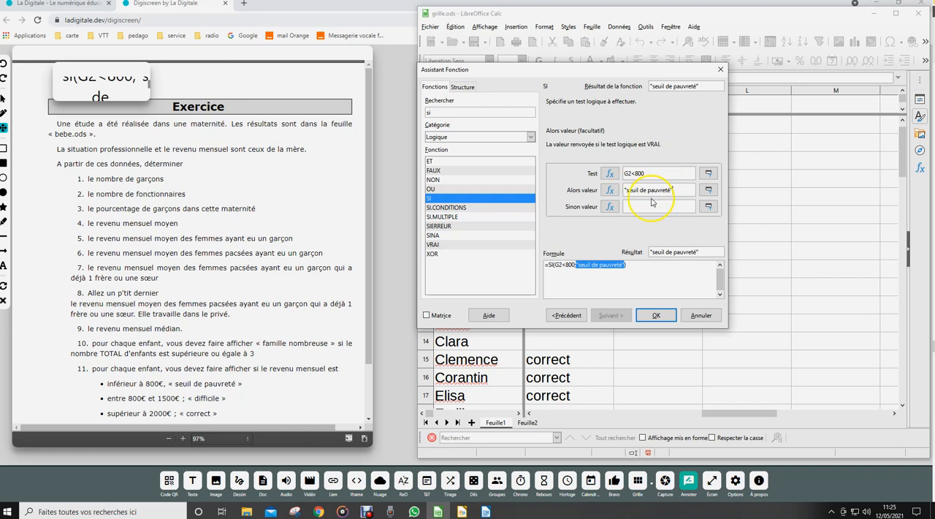
Nest a second SI function in the Sinon valeur argument of K2's first SI.
click(609, 207)
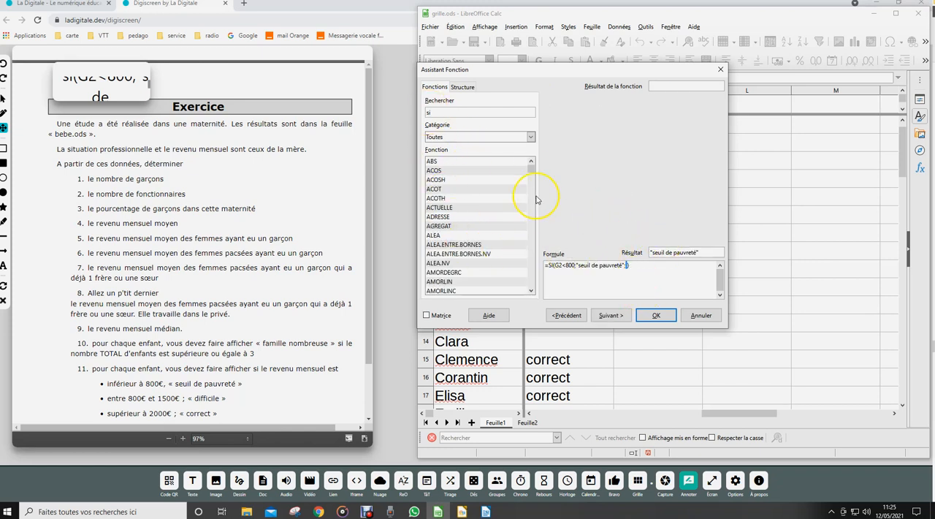
drag(530, 167, 532, 265)
click(438, 272)
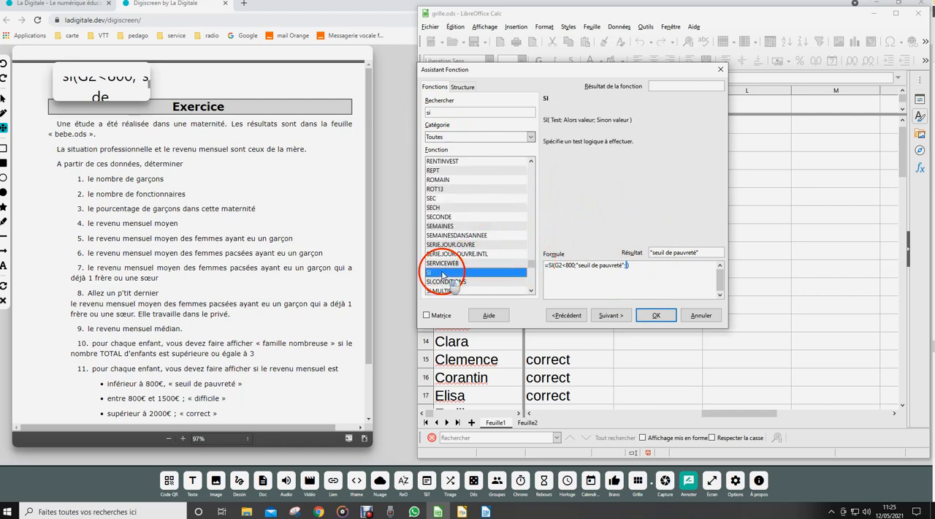
click(609, 314)
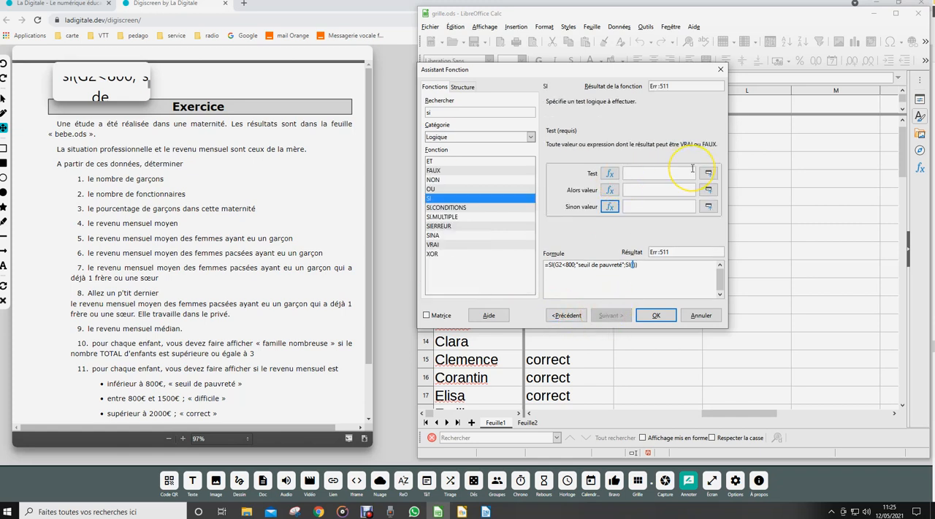
Set the second SI's Test to G2<1500 and its Alors valeur to "difficile".
text(G2)
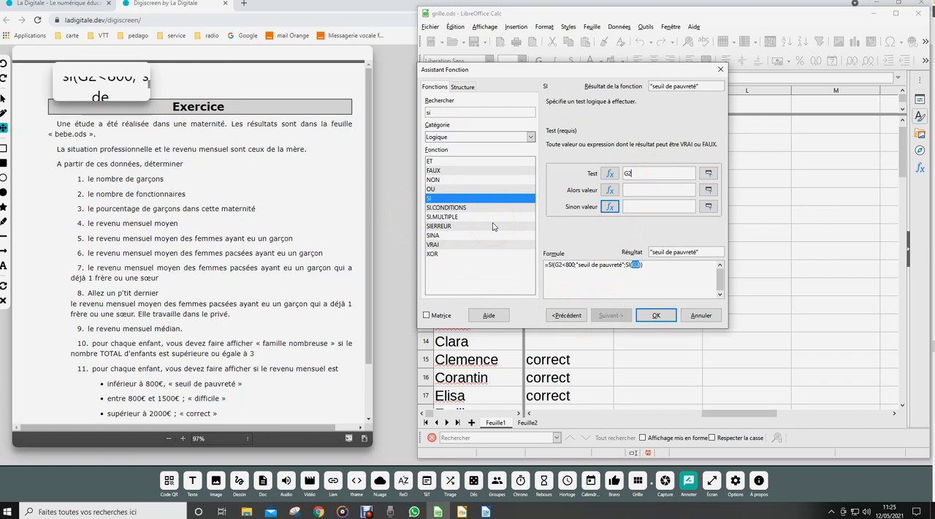
text(<1500)
click(641, 190)
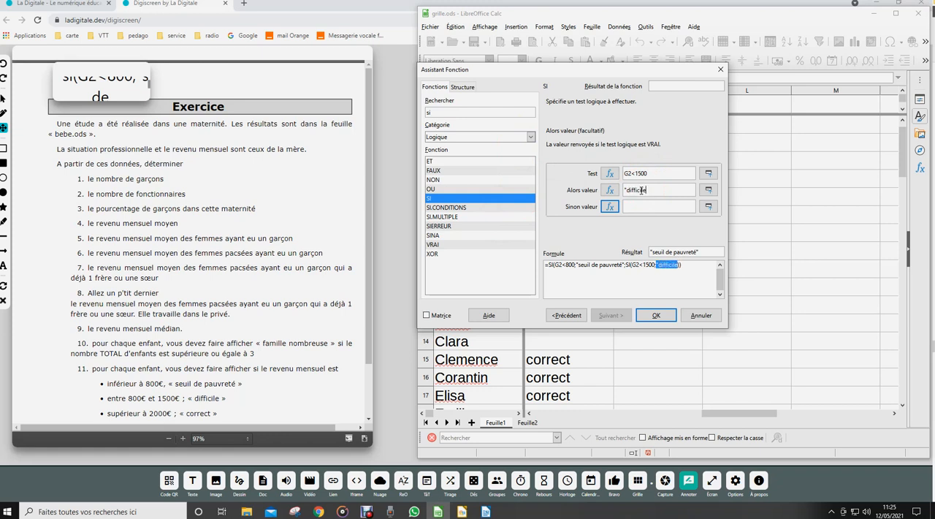
text("difficile")
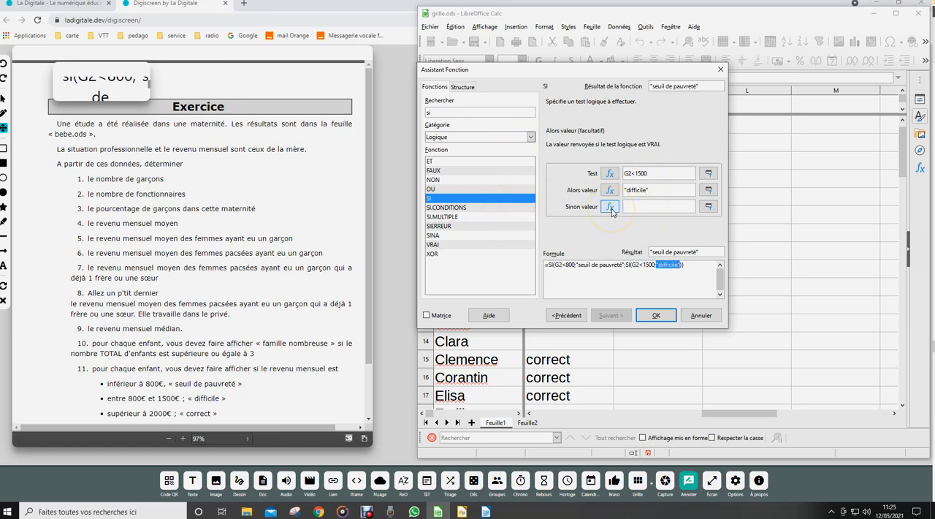
Nest a third SI function in the second SI's Sinon valeur argument, searching for "SI" among all functions.
click(610, 207)
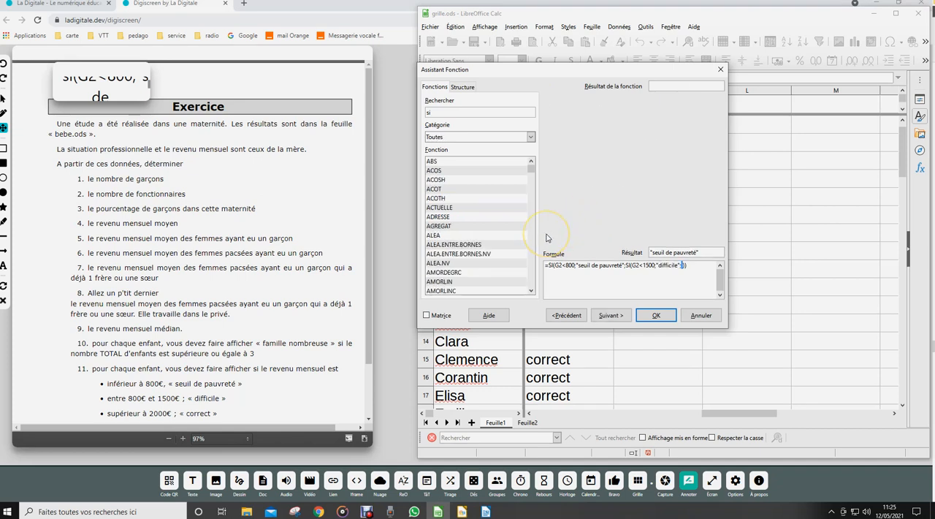
double_click(437, 114)
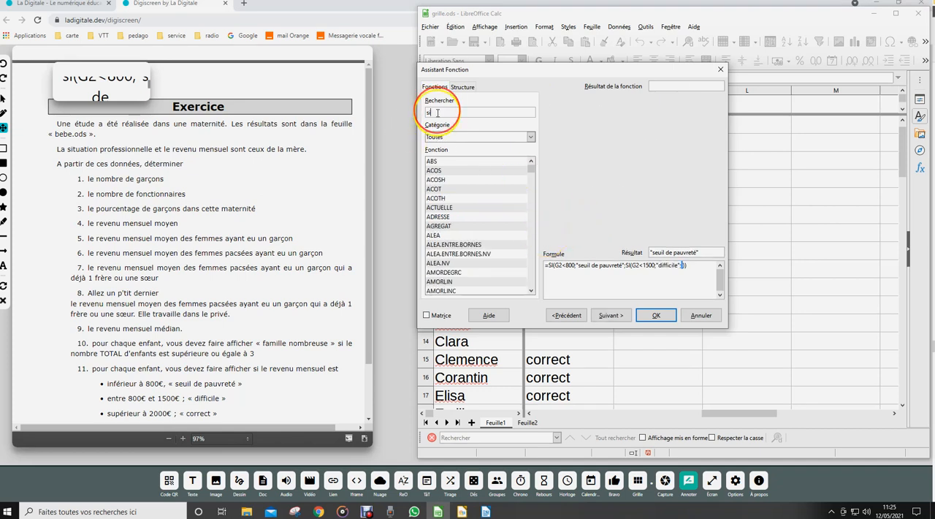
text(s)
key(BackSpace)
text(SI)
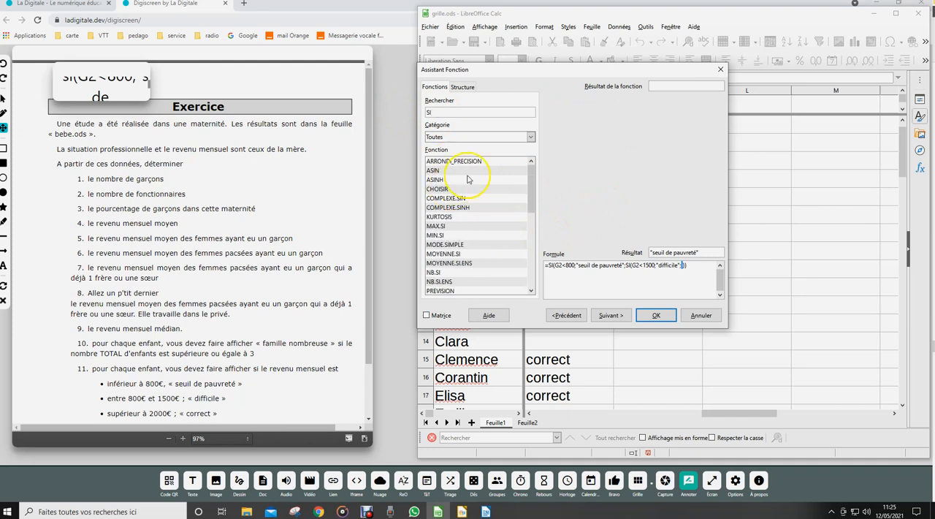
drag(533, 181, 533, 231)
click(439, 235)
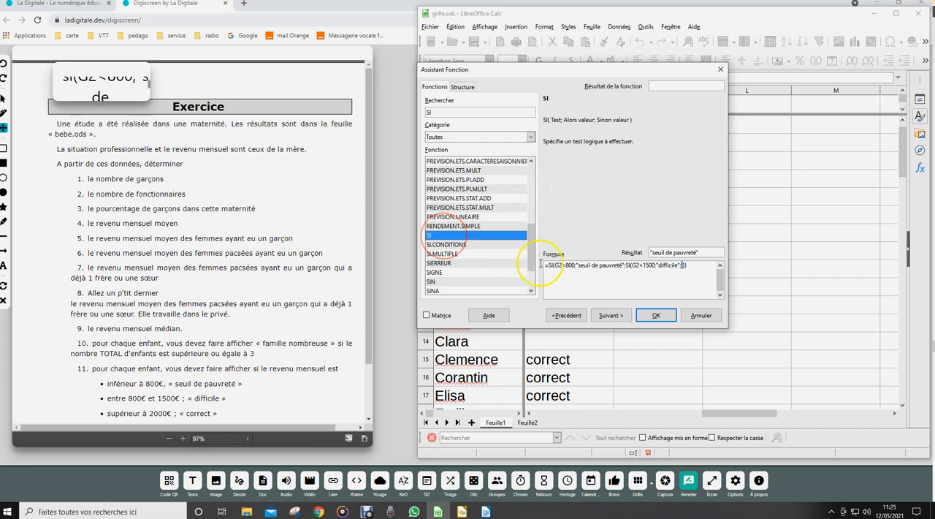
click(613, 315)
Set the third SI's Test to G2<2000, its Alors valeur to empty text "" and its Sinon valeur to "correct".
text(G)
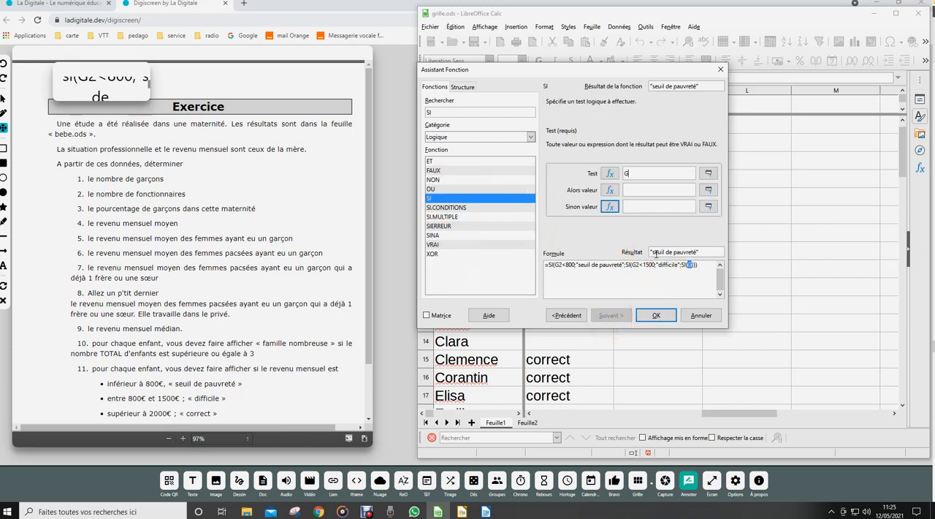
text(2<2000)
click(638, 190)
text("")
click(635, 207)
text(")
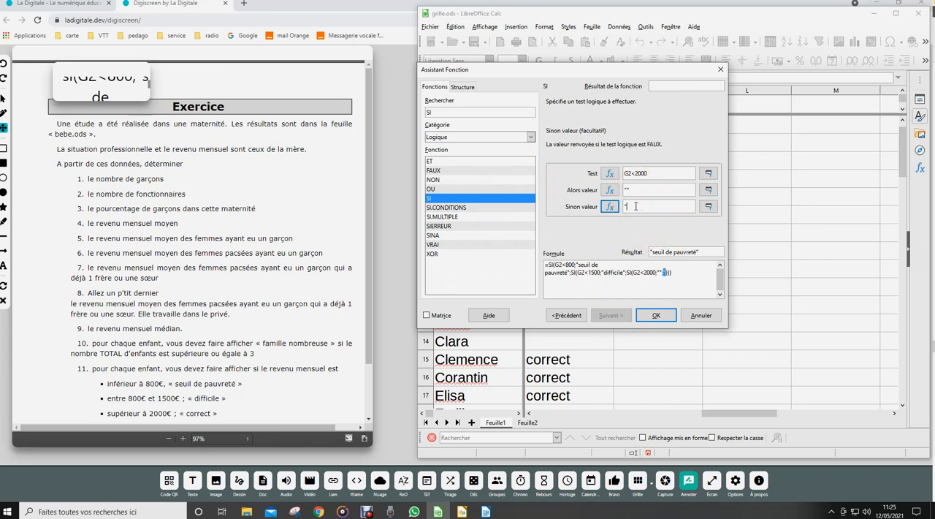
text(correct")
Accept the nested SI formula in K2 and fill it down to K7.
click(655, 315)
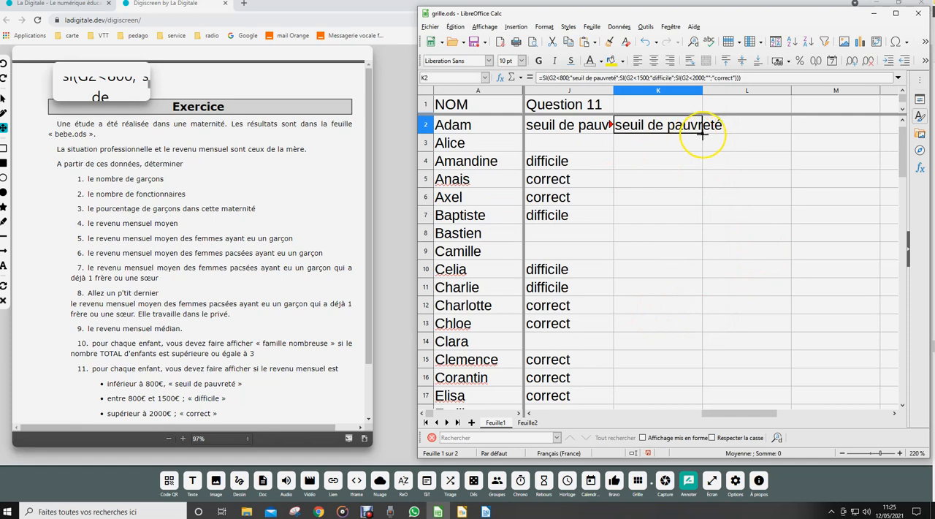
drag(702, 133, 710, 229)
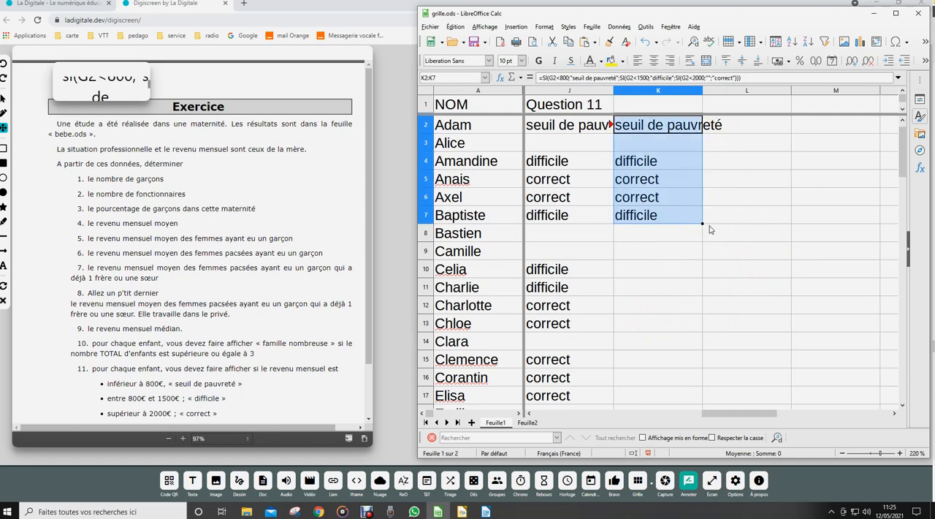